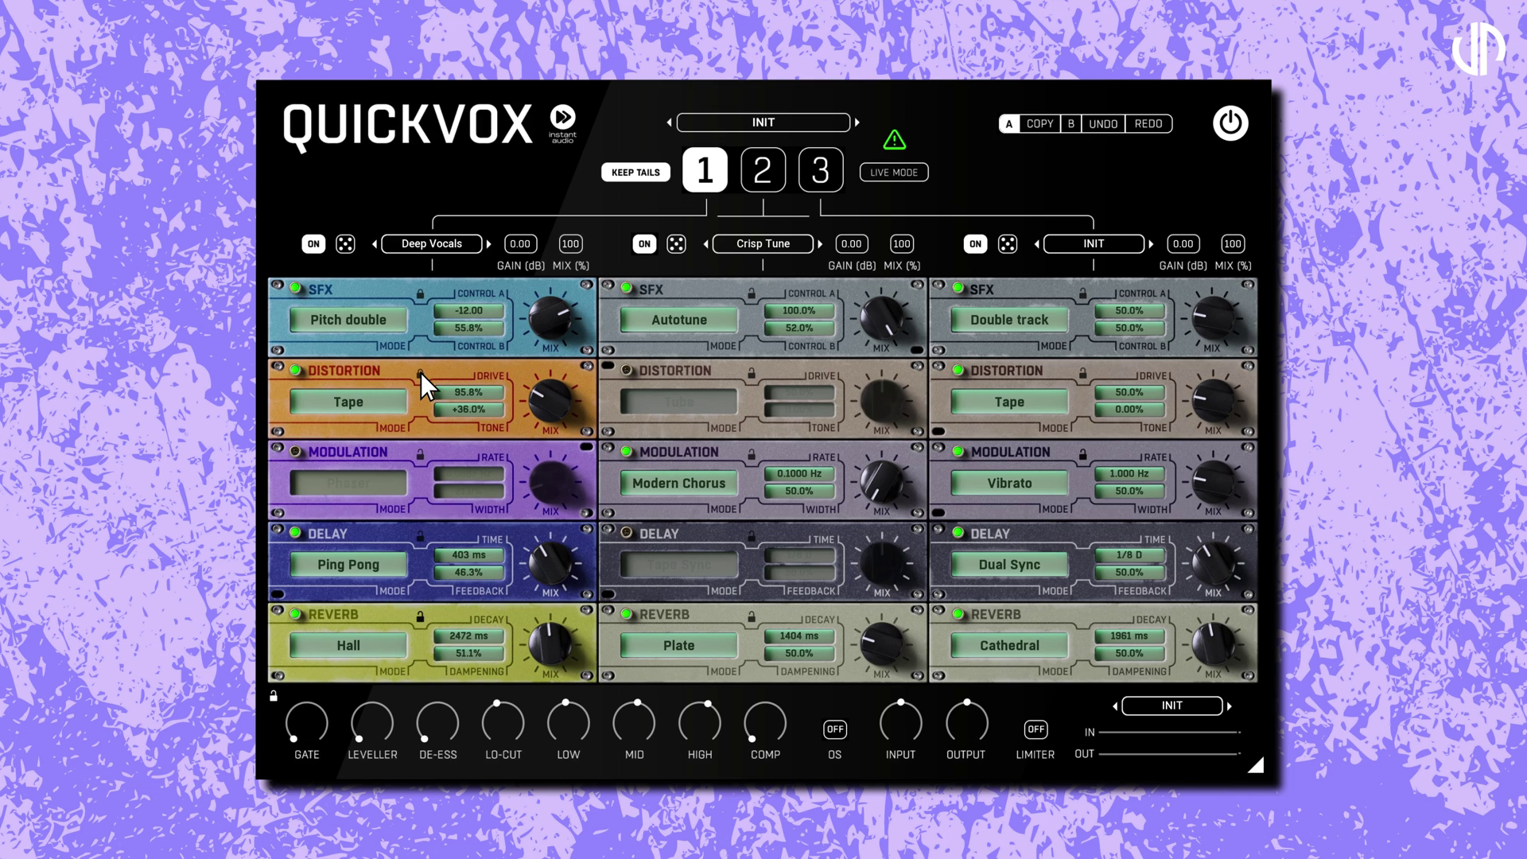
# - Try other chain 1 presets and randomized settings, then return chain 1 to Deep Vocals
pyautogui.click(488, 244)
pyautogui.click(488, 243)
pyautogui.click(489, 243)
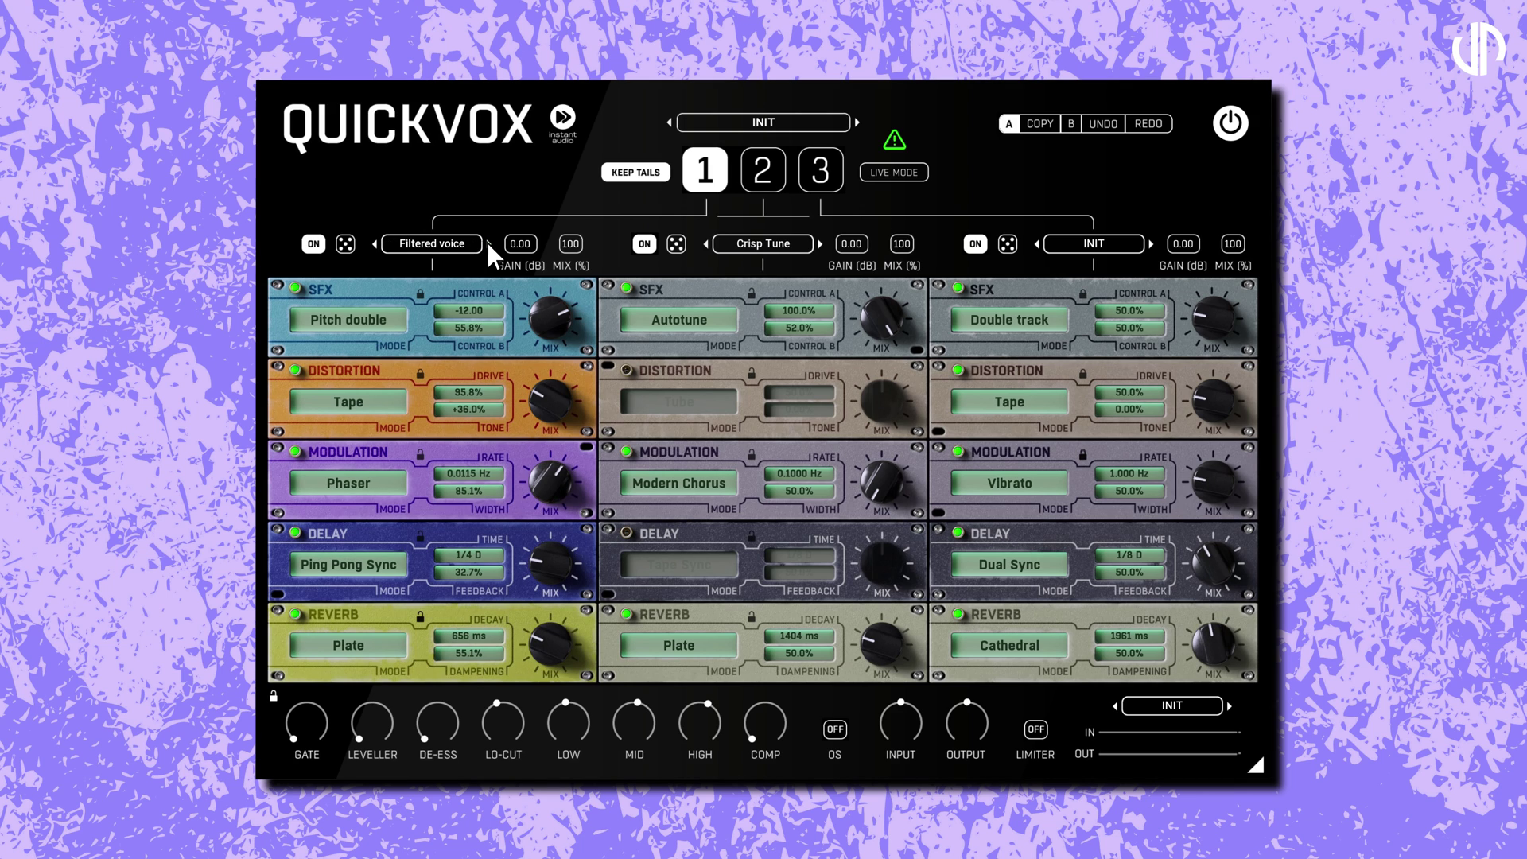
pyautogui.click(346, 245)
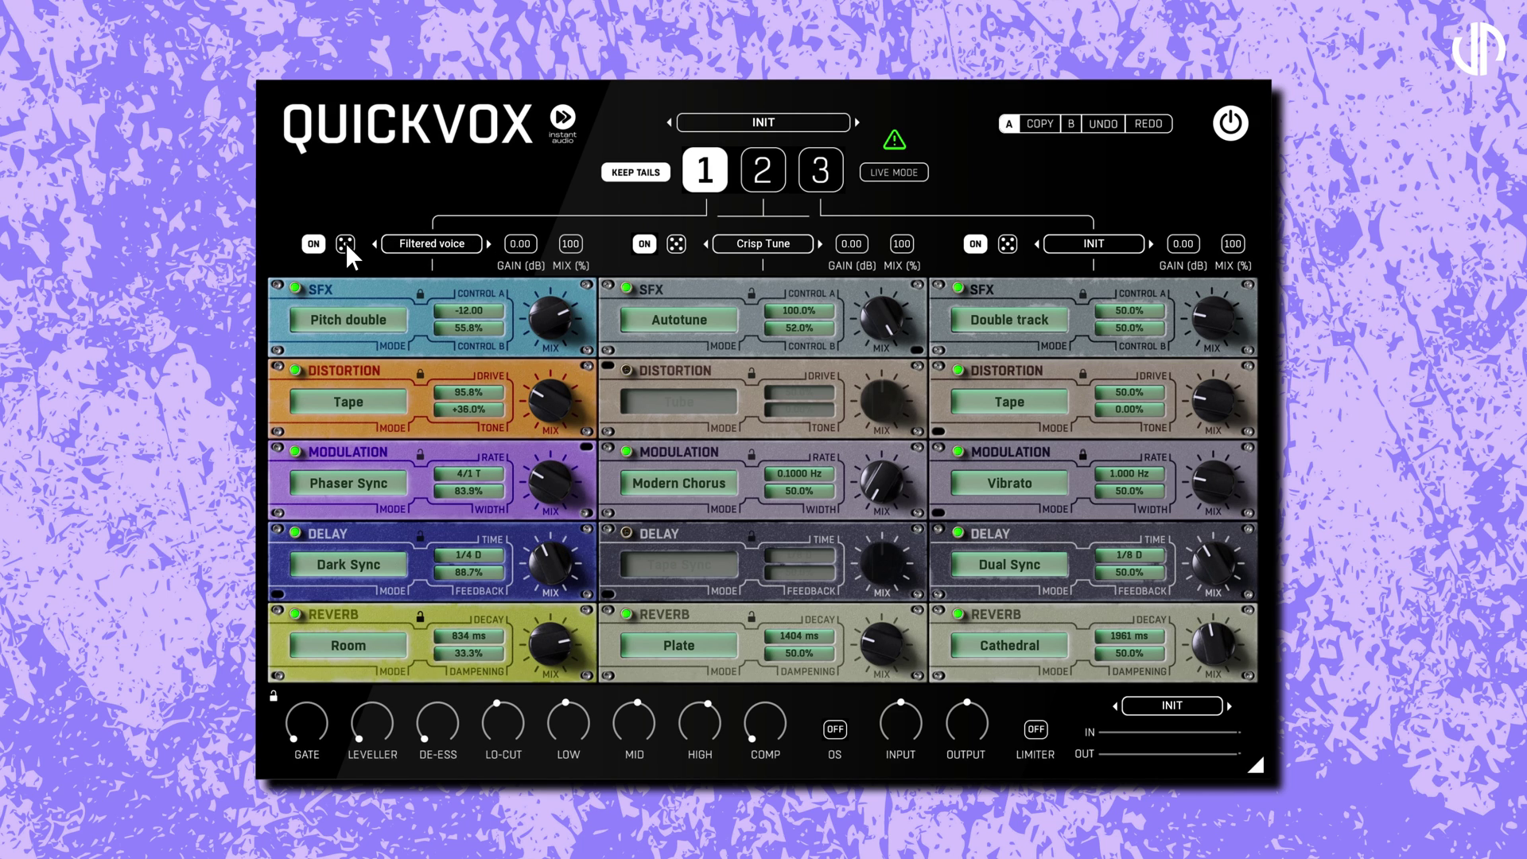
pyautogui.click(345, 242)
pyautogui.click(345, 242)
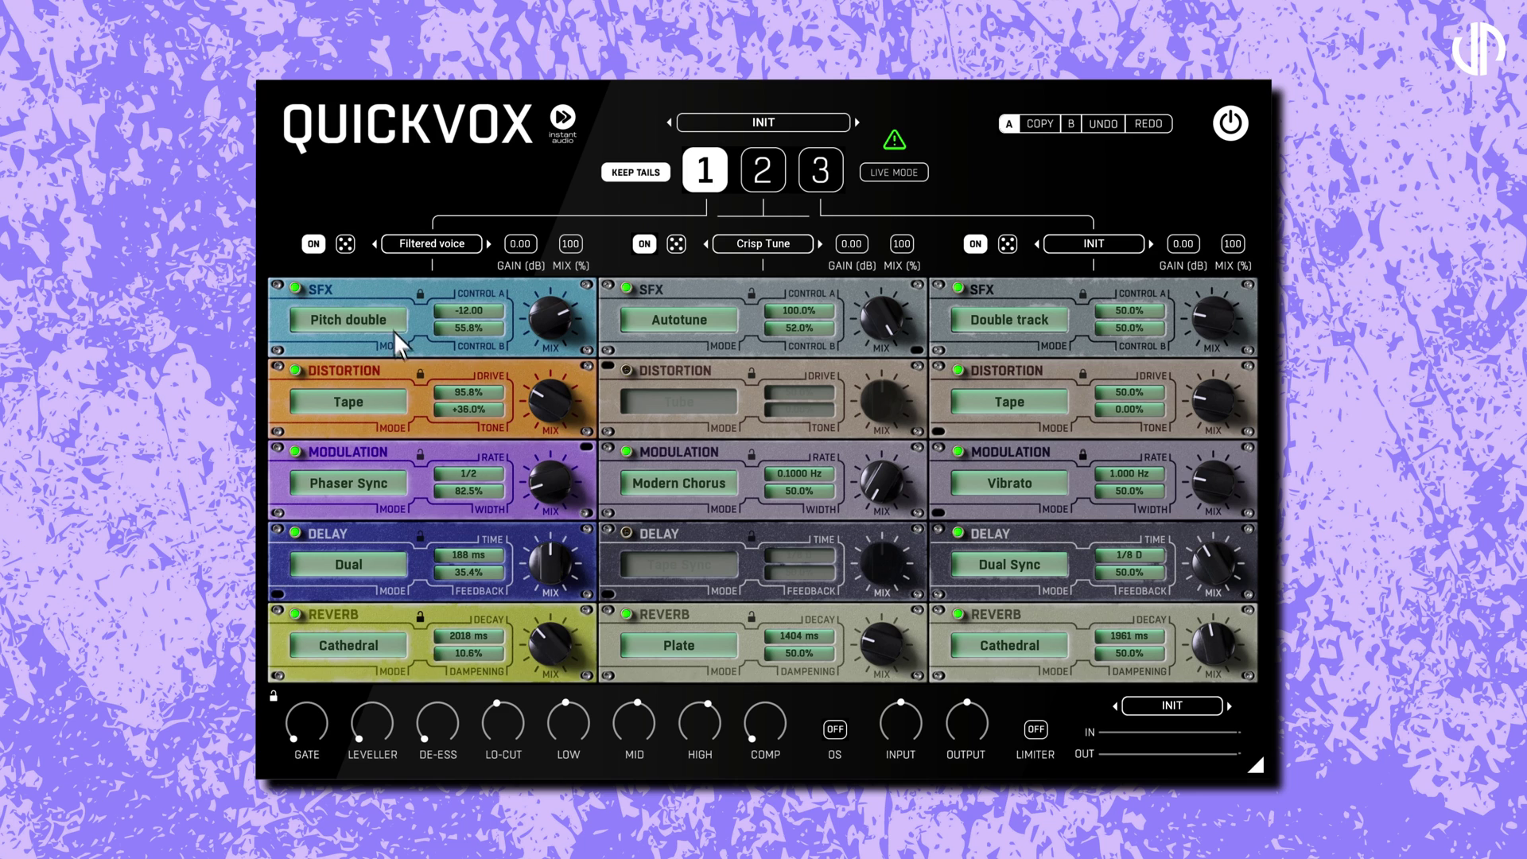
# - Select chain 2 for editing and toggle its distortion on, then back off
pyautogui.click(773, 178)
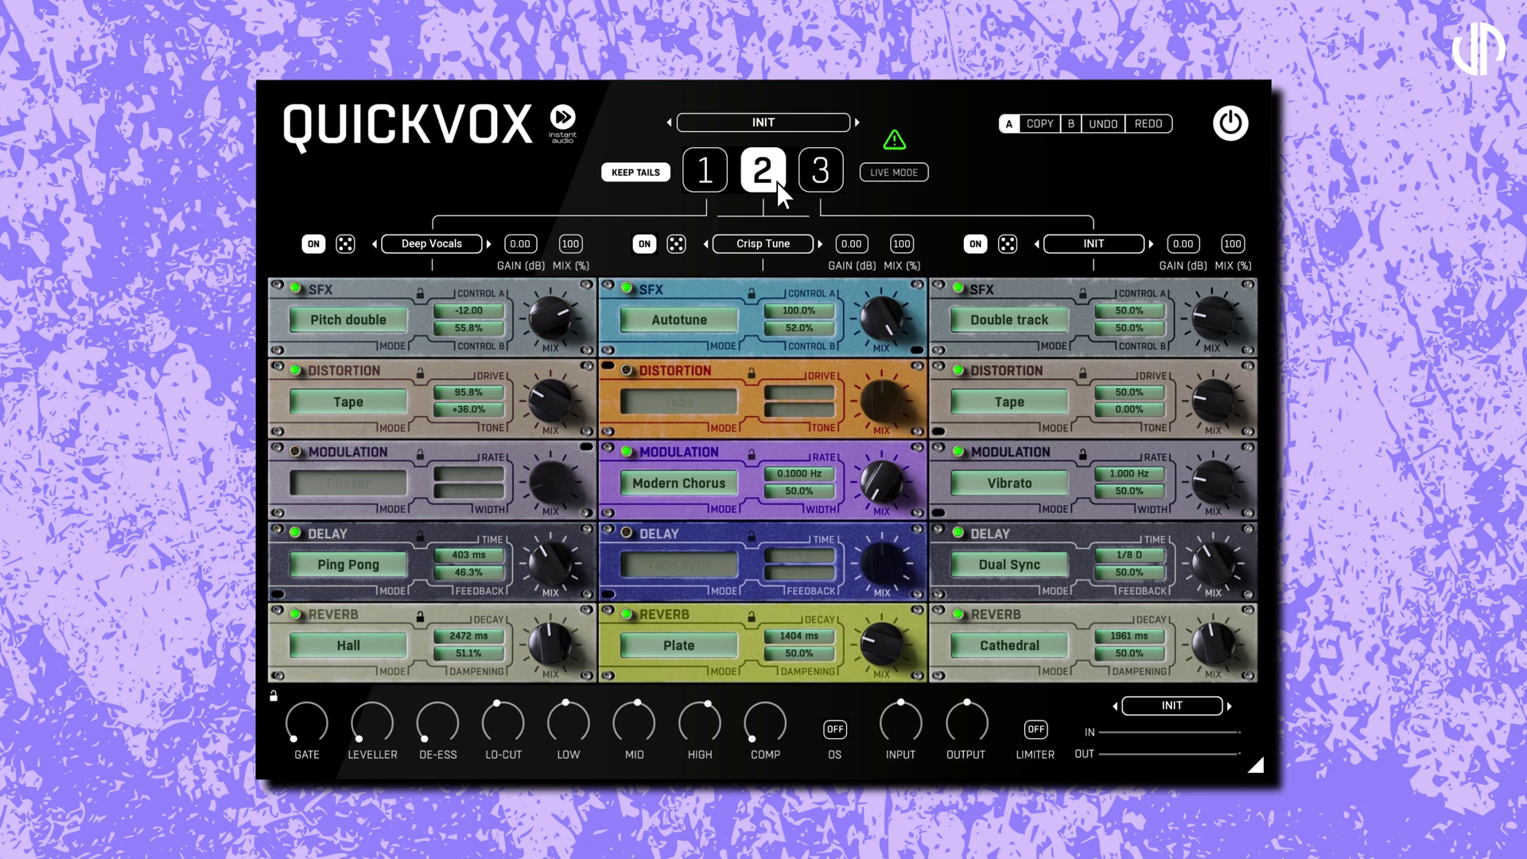
pyautogui.click(830, 172)
pyautogui.click(770, 178)
pyautogui.click(627, 370)
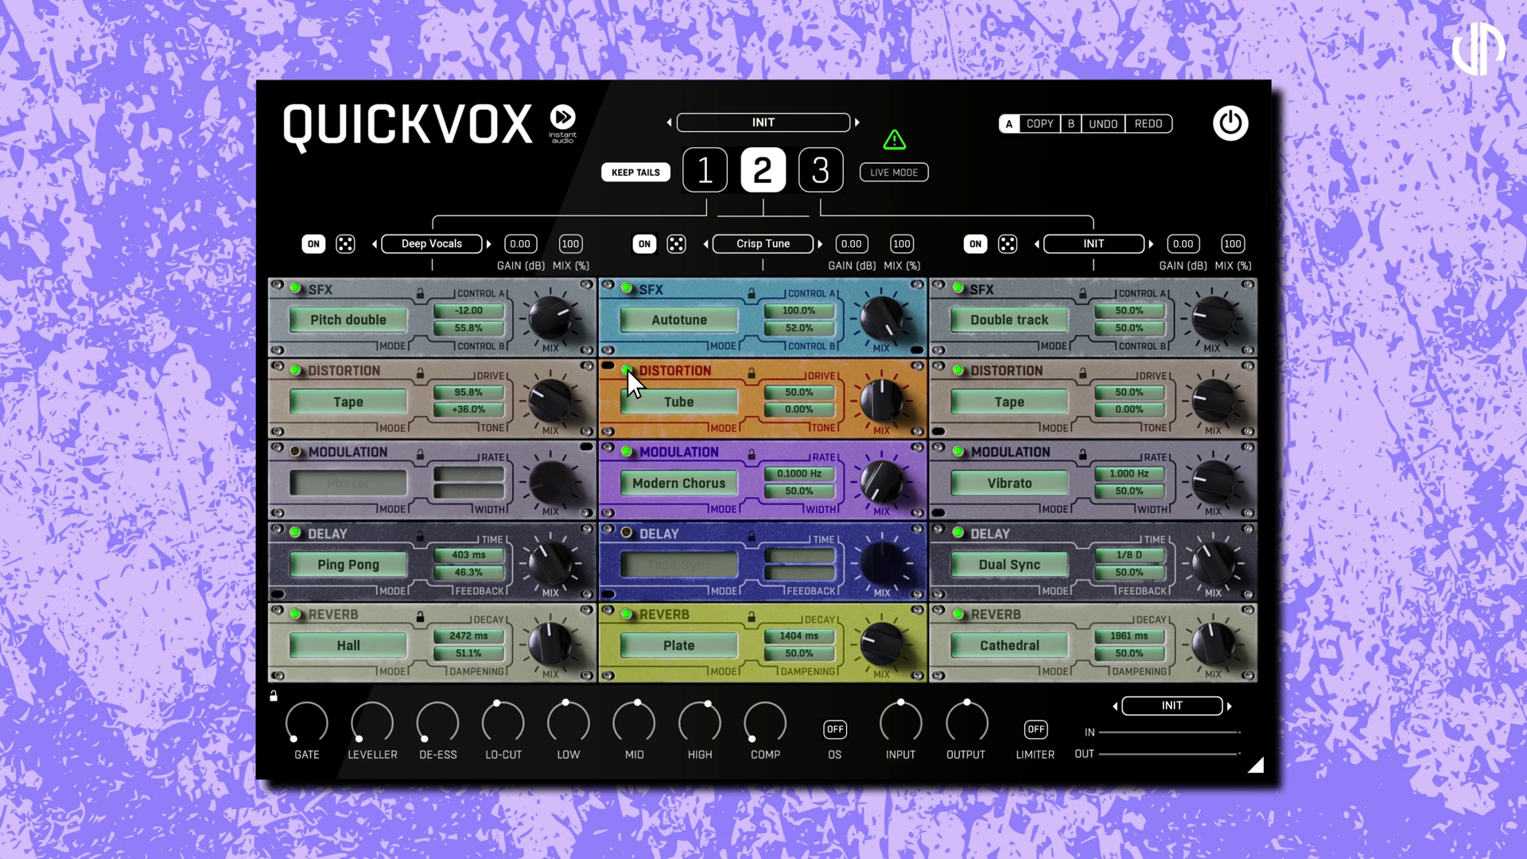
pyautogui.click(626, 370)
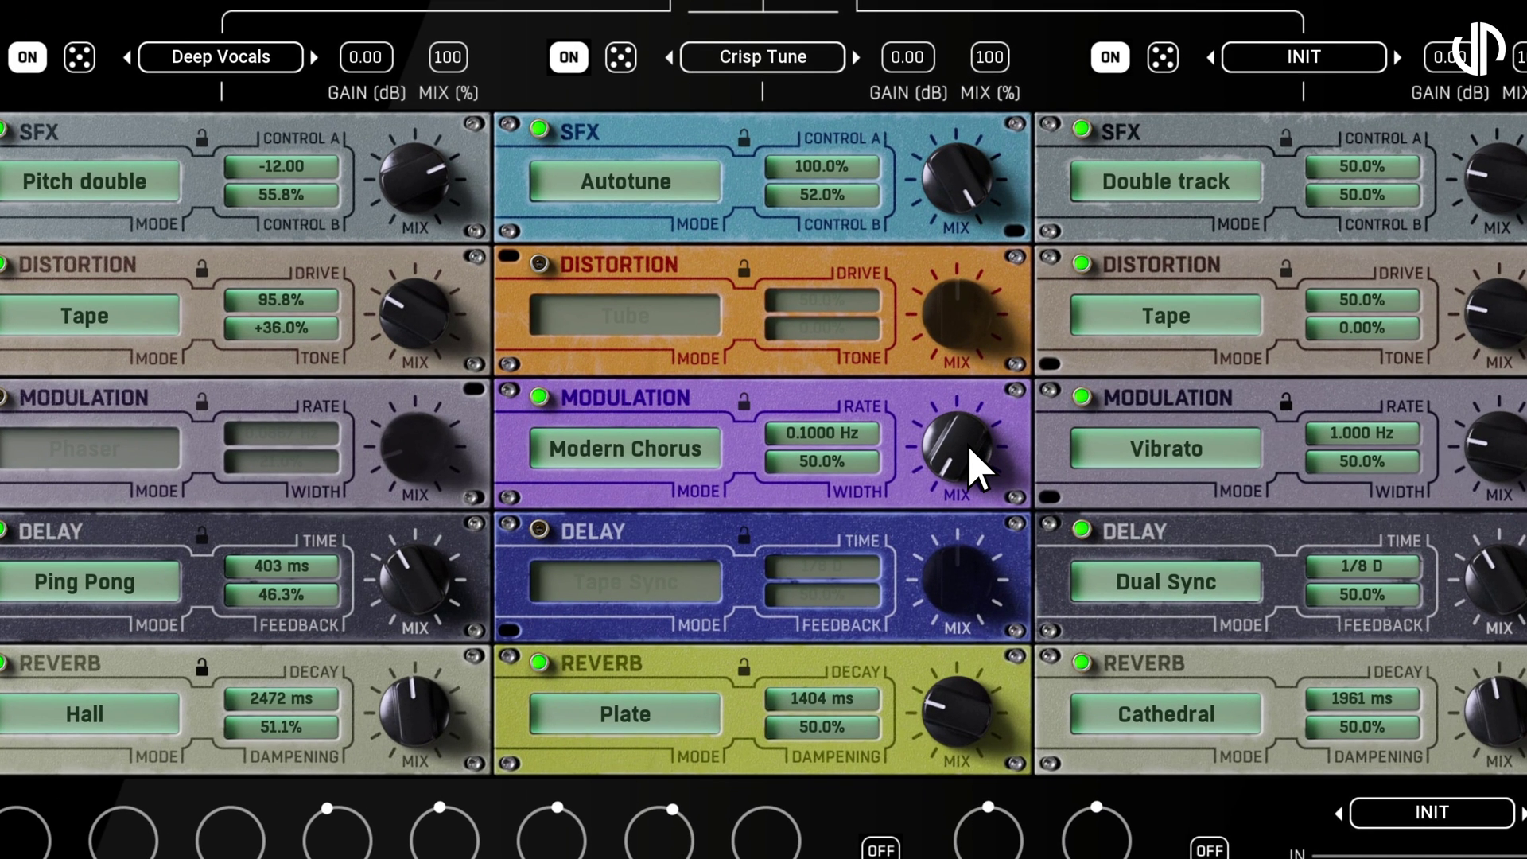
pyautogui.scroll(5, 976, 469)
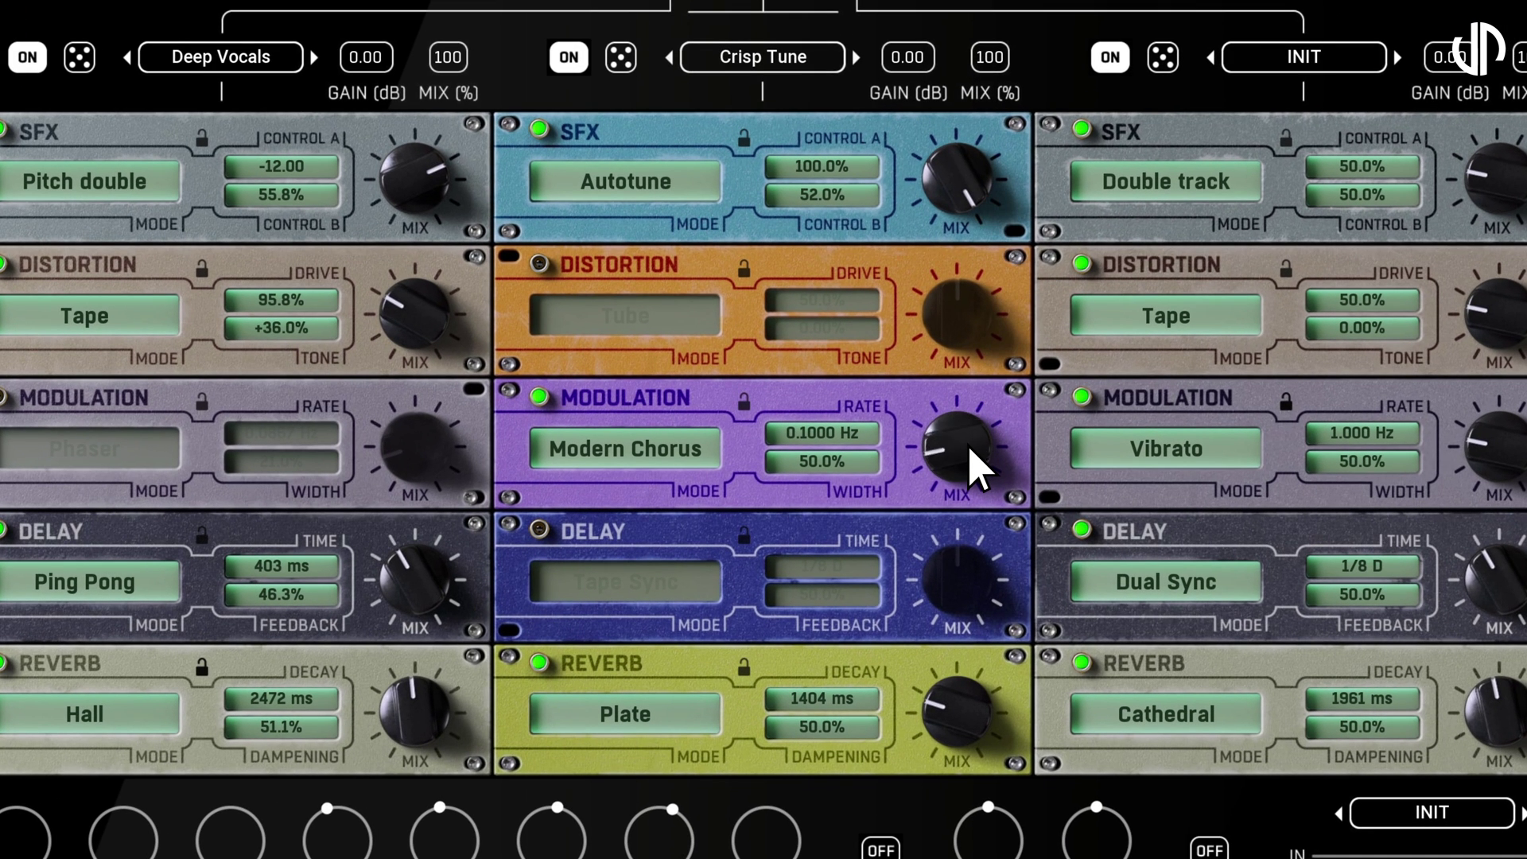
pyautogui.scroll(-5, 975, 469)
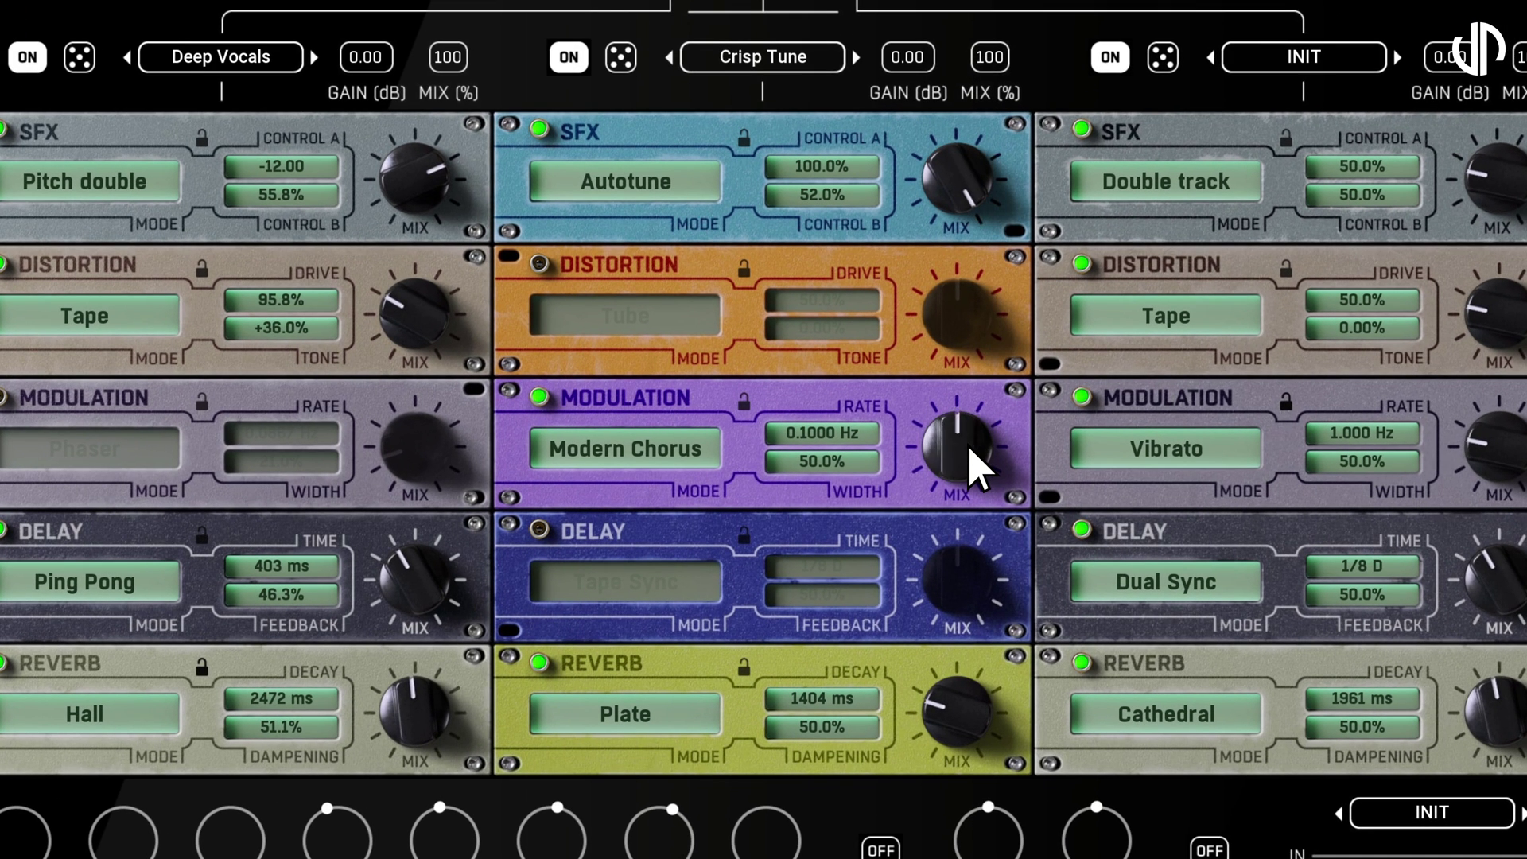
pyautogui.scroll(2, 975, 470)
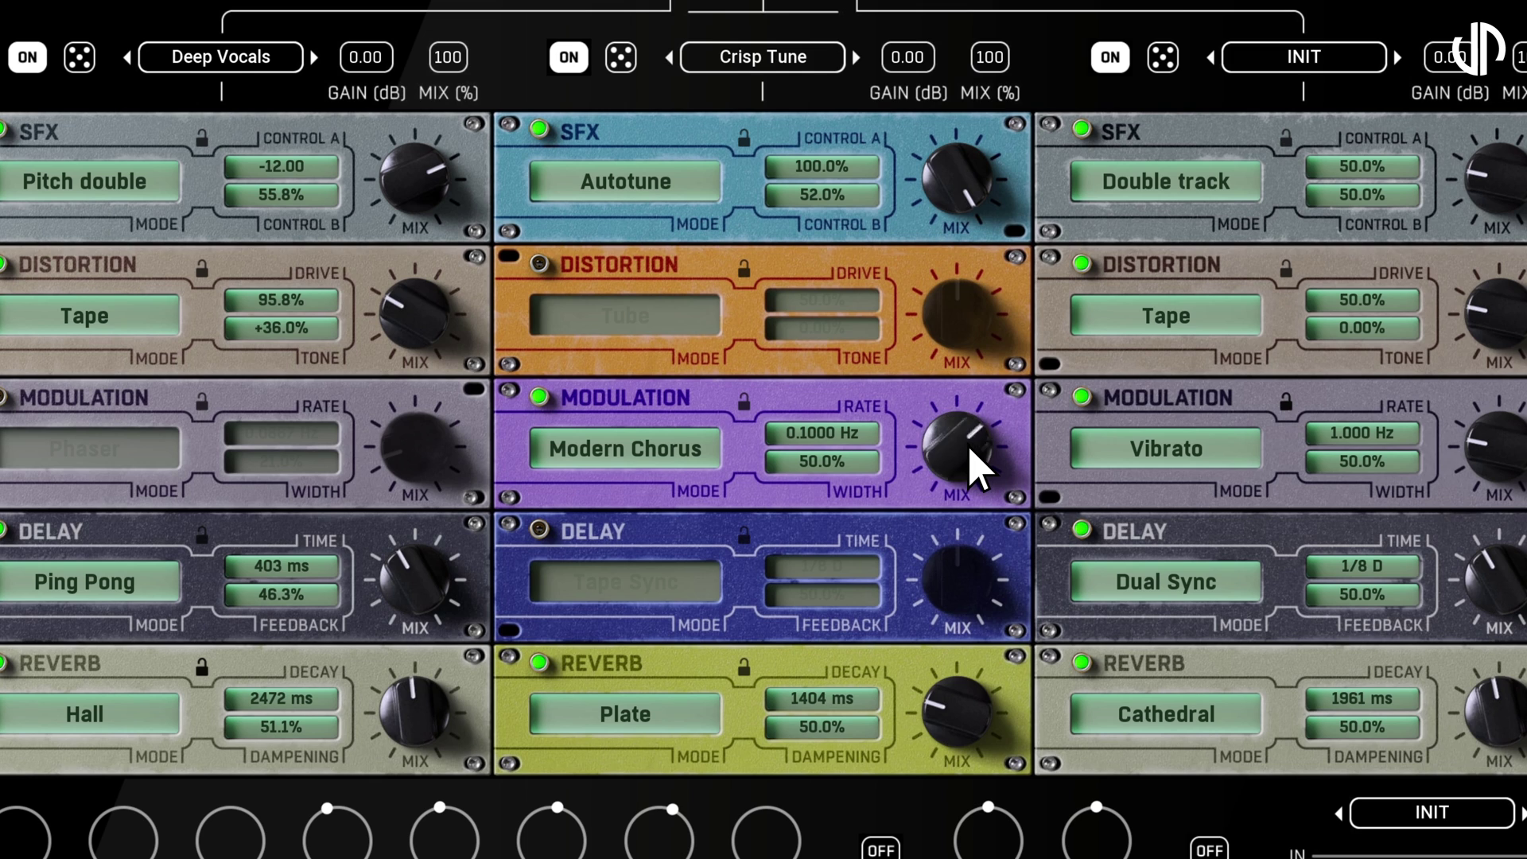
pyautogui.scroll(-2, 976, 469)
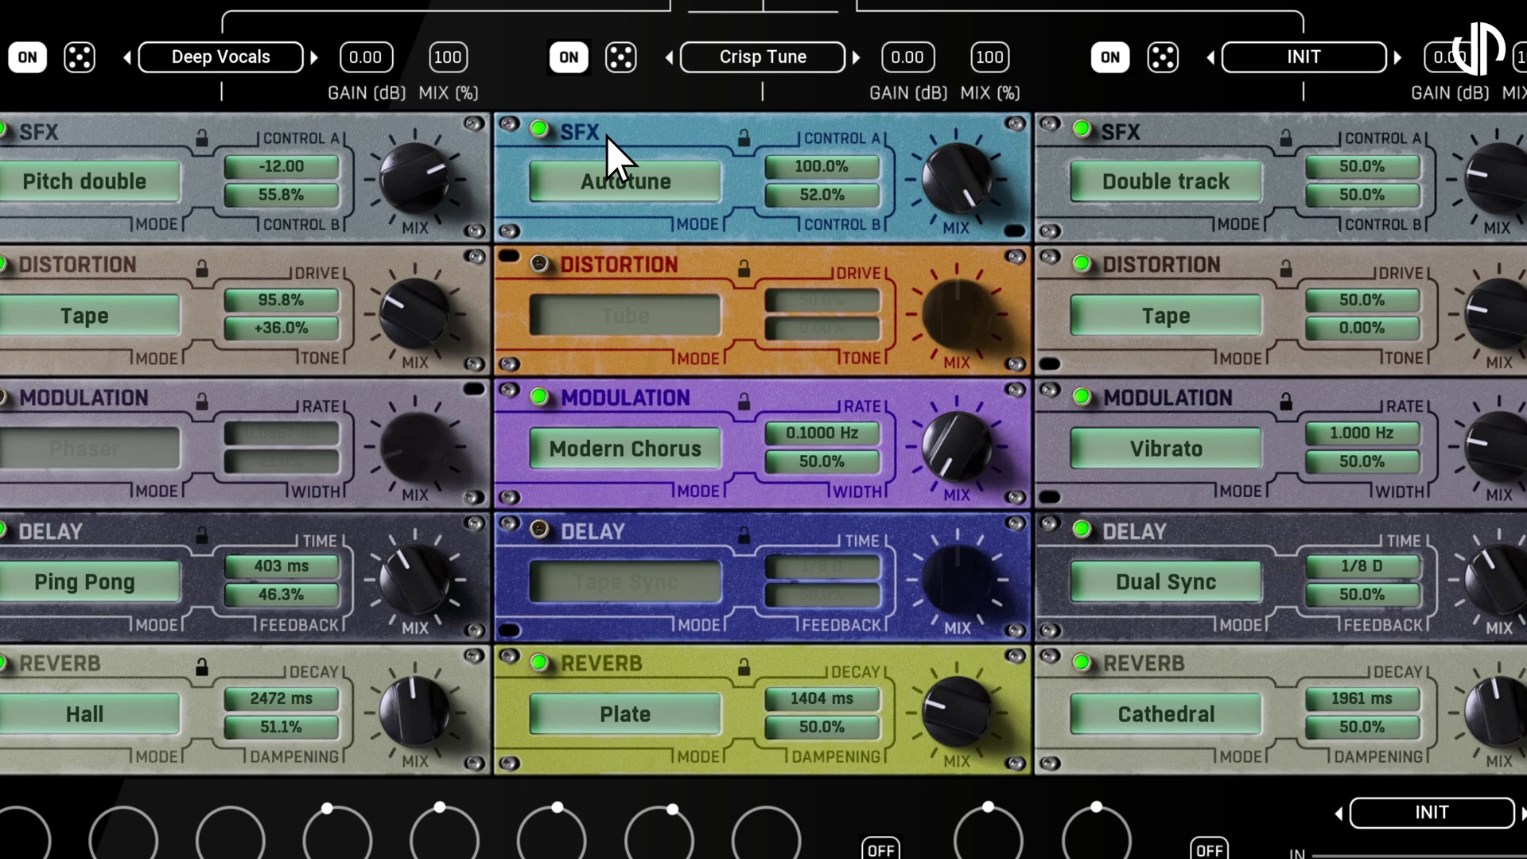
# - Keep Autotune as chain 2's SFX mode and enable Tube distortion at 50.0% drive, 0.00% tone
pyautogui.click(703, 192)
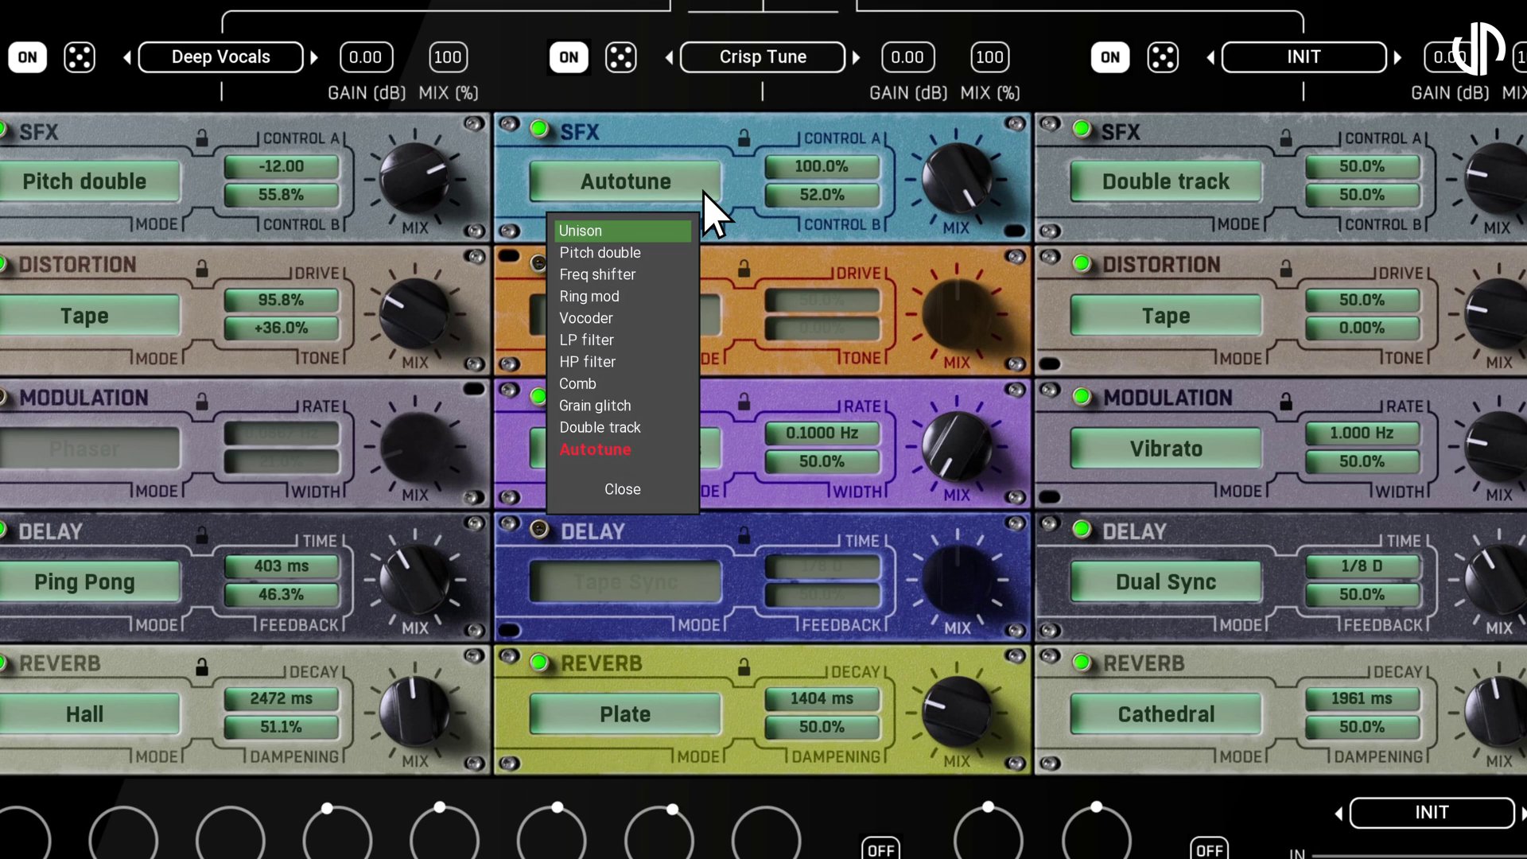
pyautogui.click(630, 490)
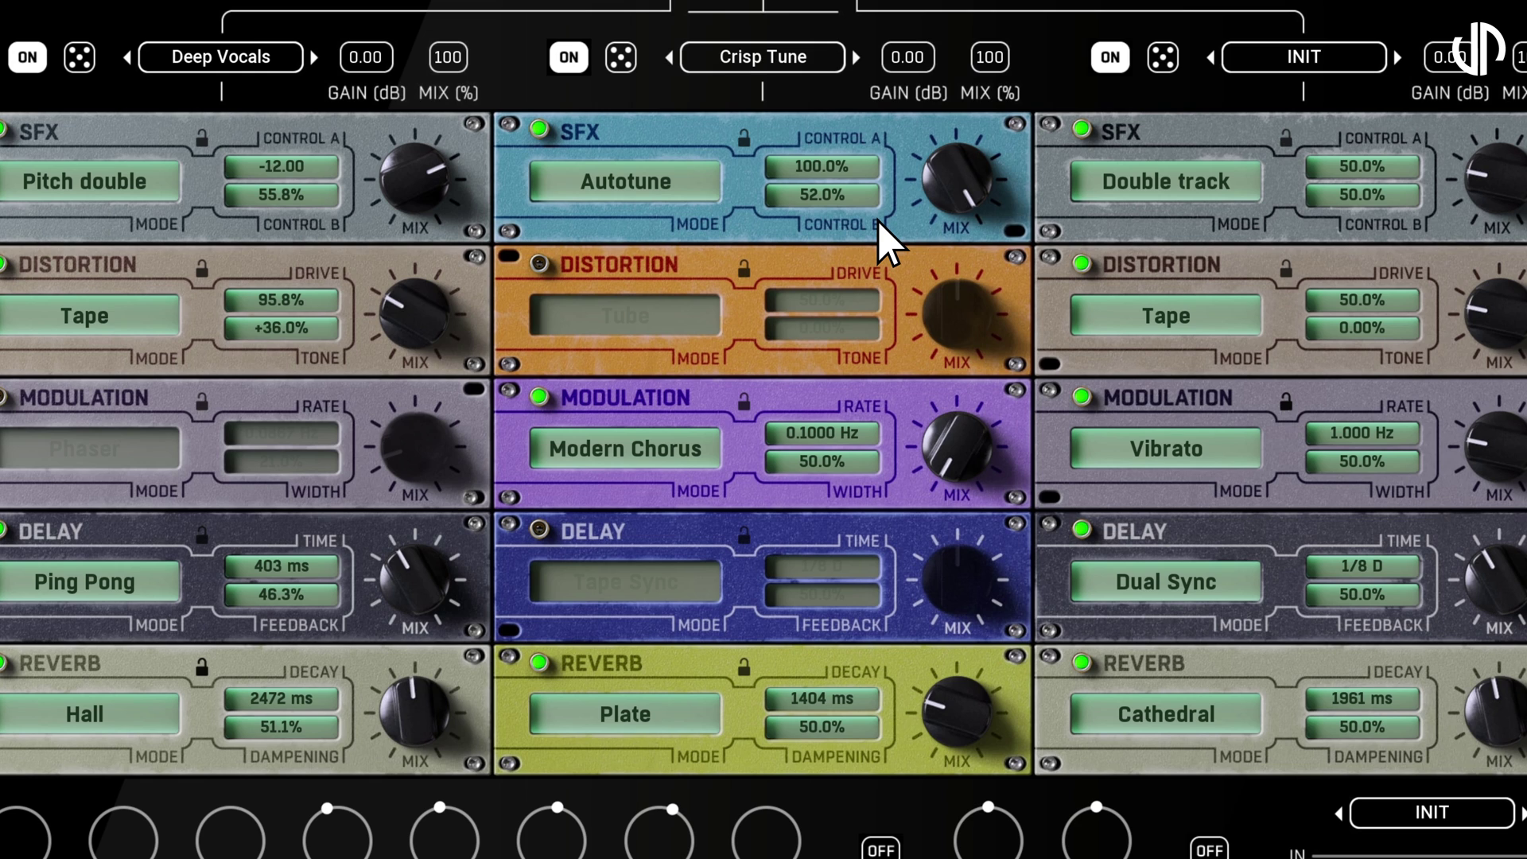
pyautogui.click(540, 264)
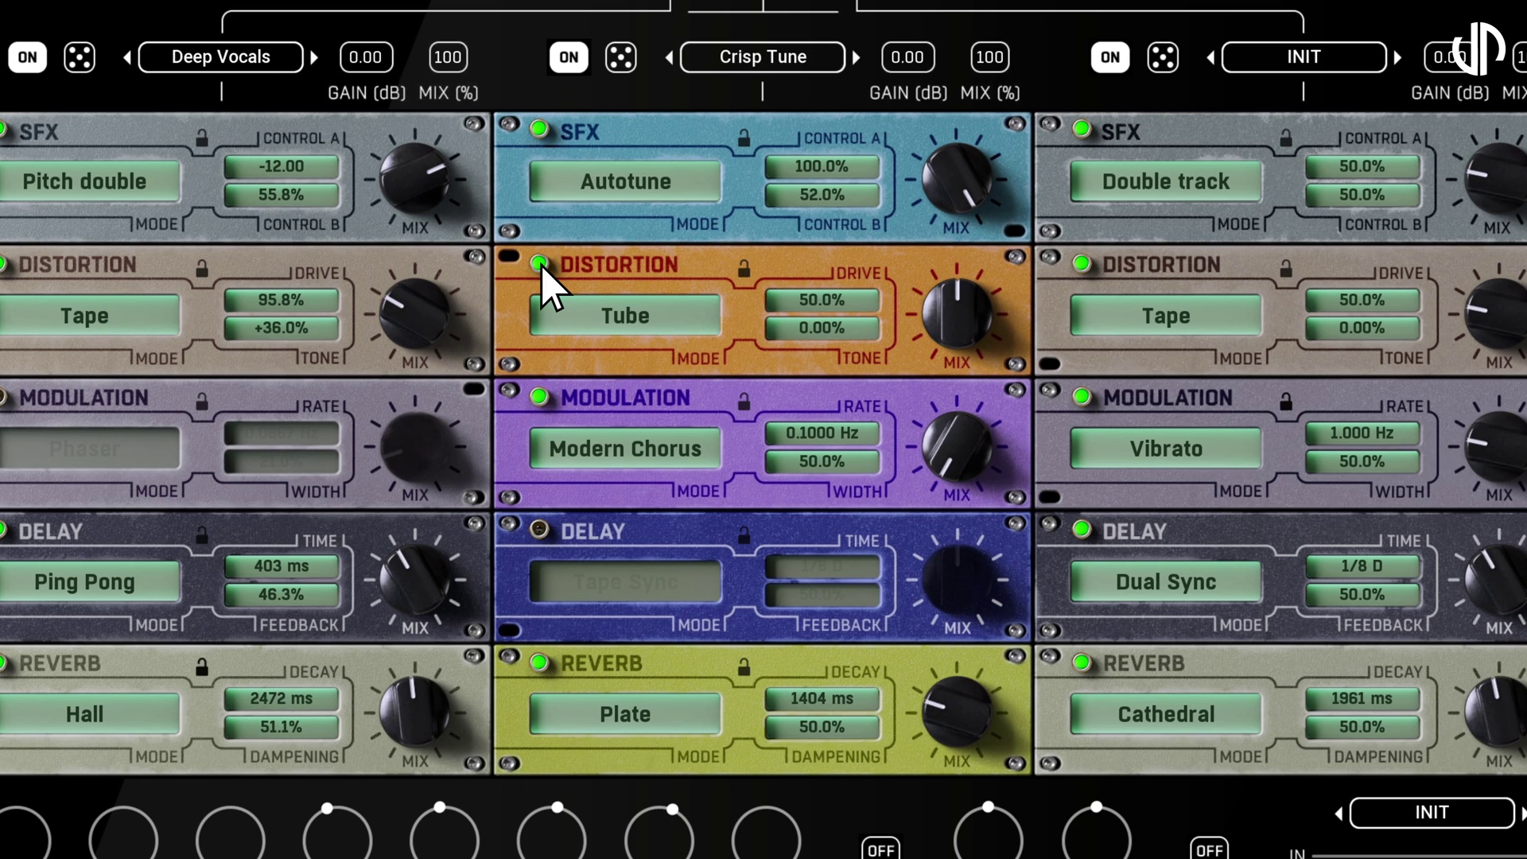
pyautogui.click(688, 318)
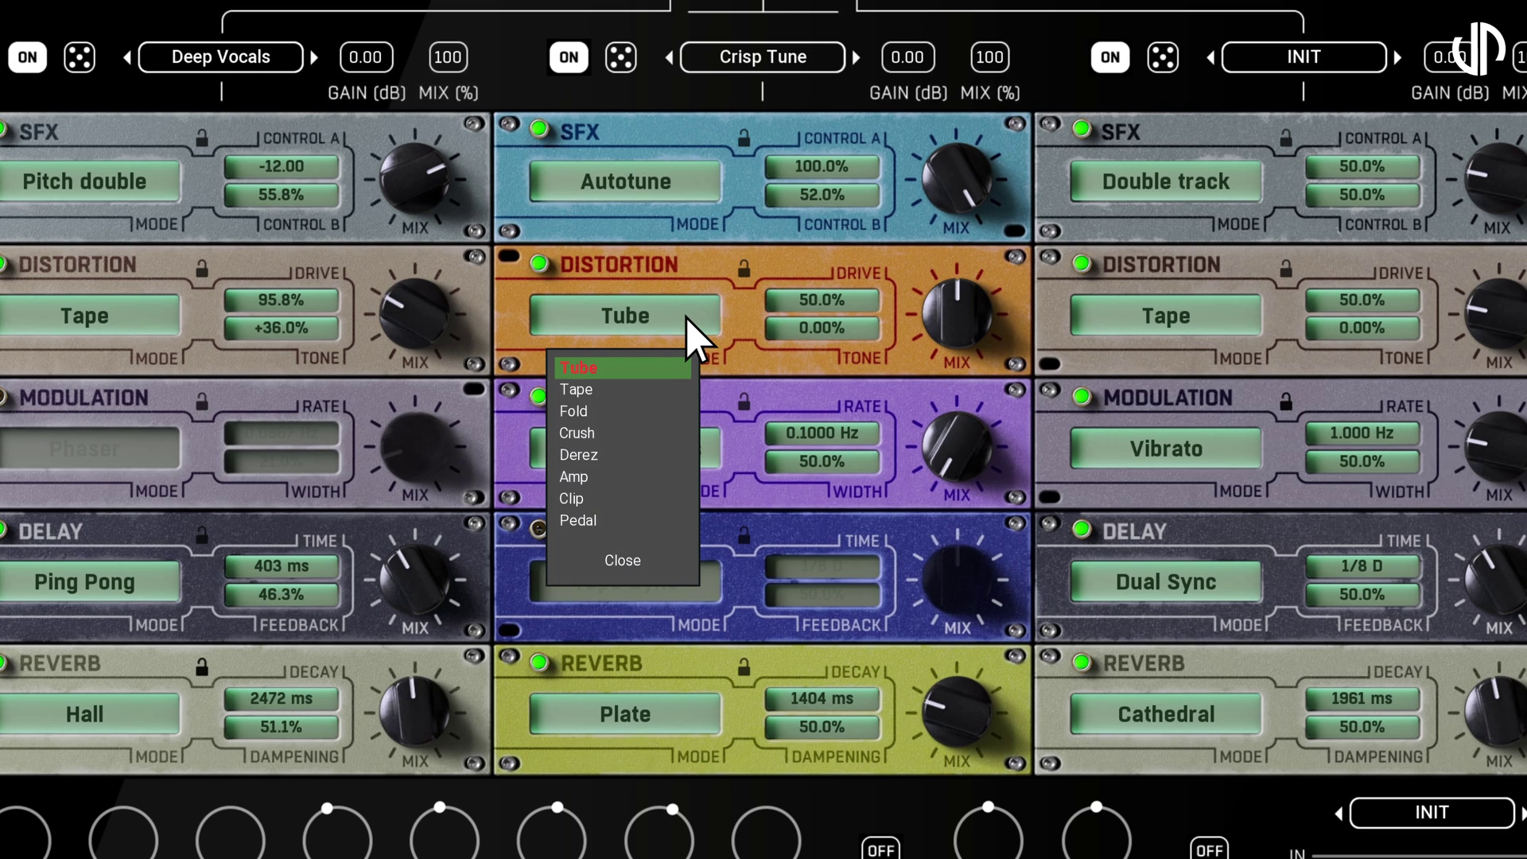
pyautogui.click(639, 555)
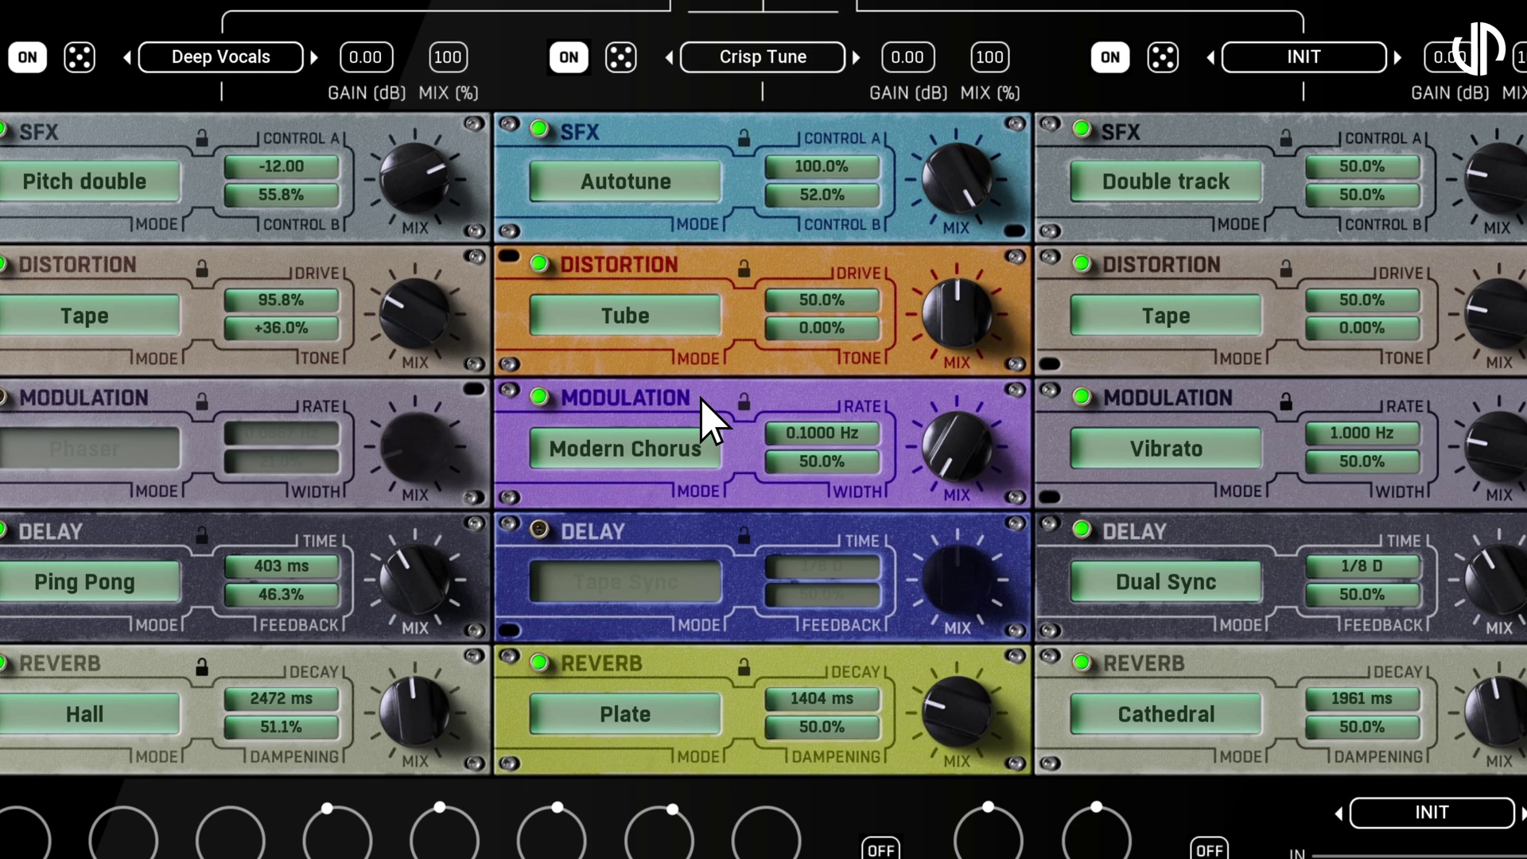
# - Confirm chain 2's modulation mode stays on Modern Chorus
pyautogui.click(707, 448)
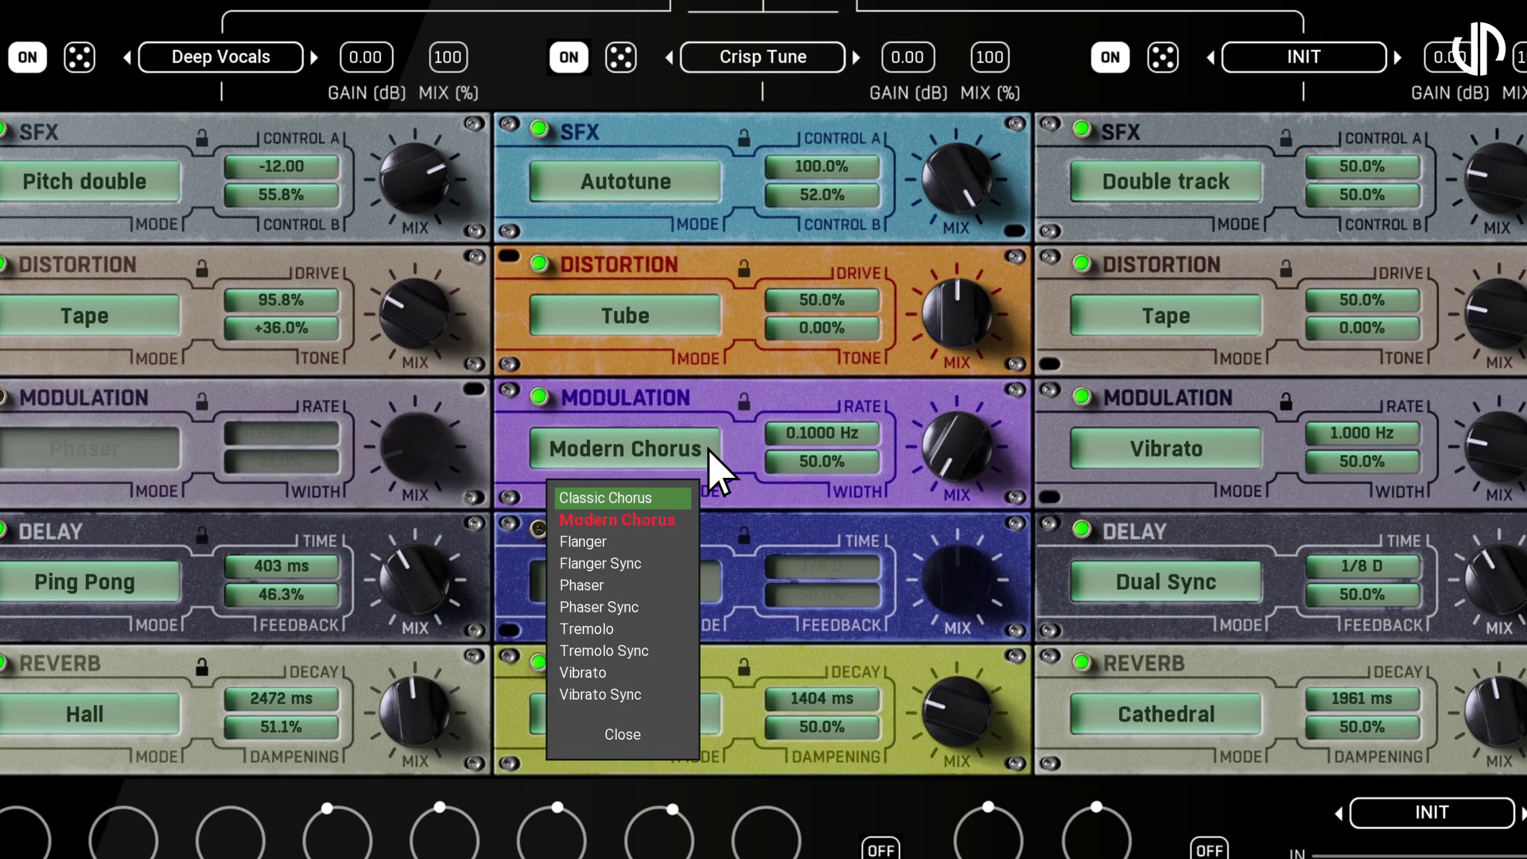
pyautogui.click(643, 736)
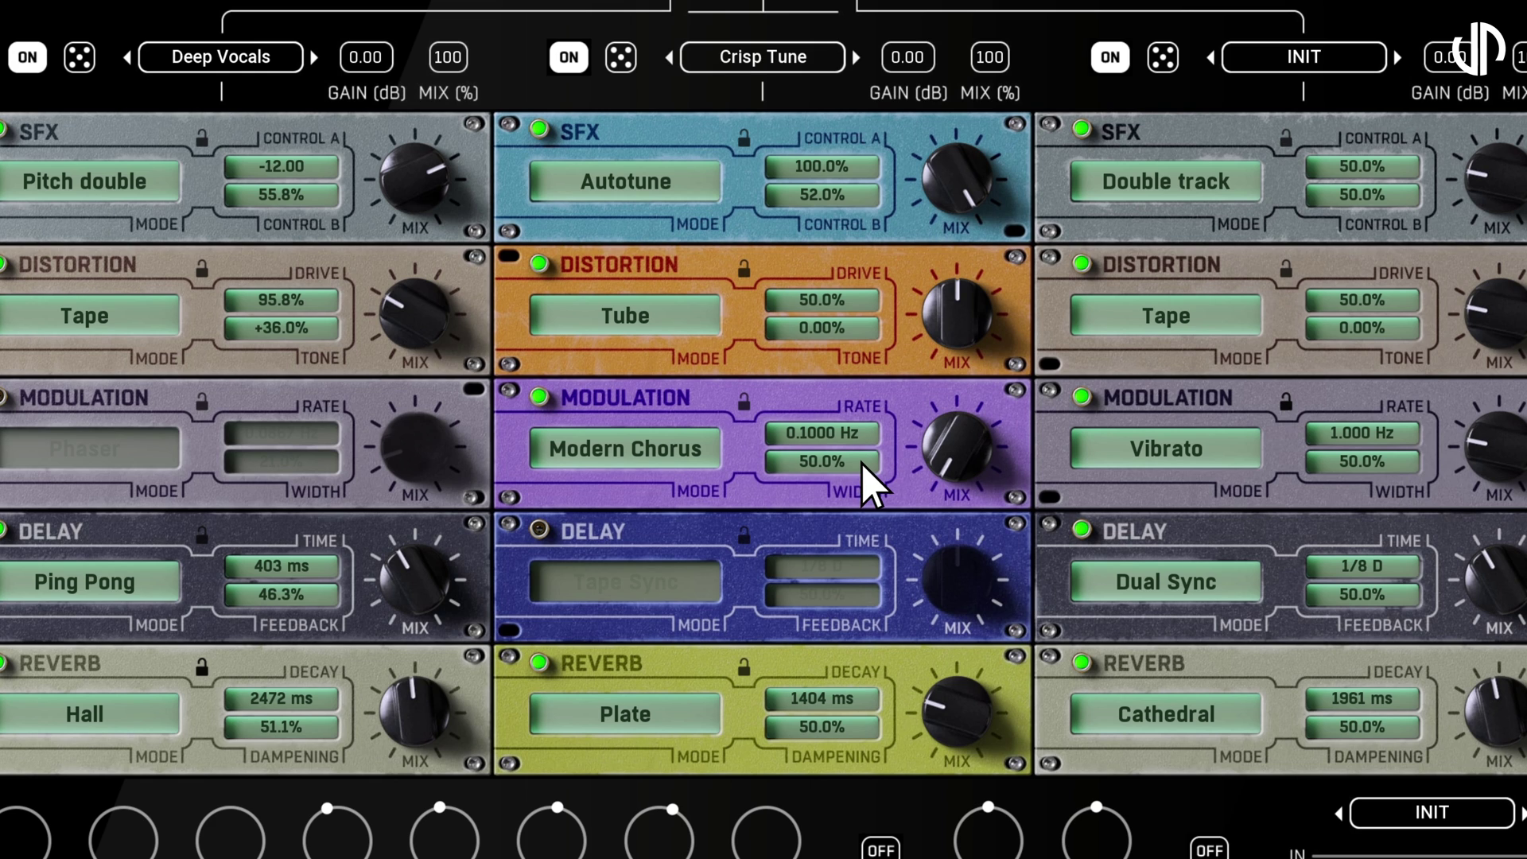
pyautogui.click(712, 460)
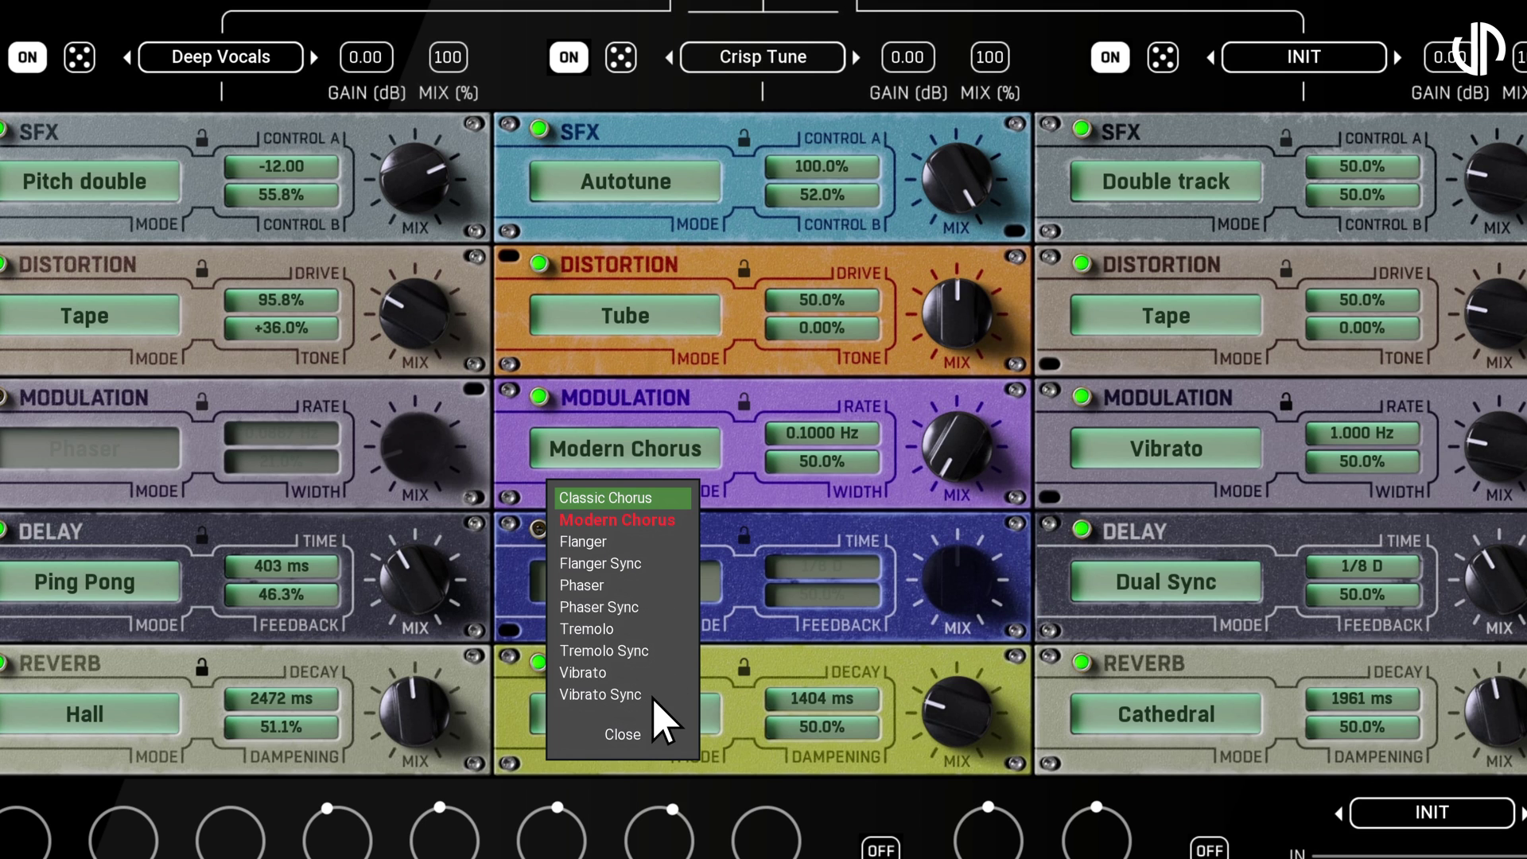
pyautogui.click(641, 735)
# - Enable chain 2's delay in Tape Sync mode, 1/8 D time and 50.0% feedback
pyautogui.click(539, 530)
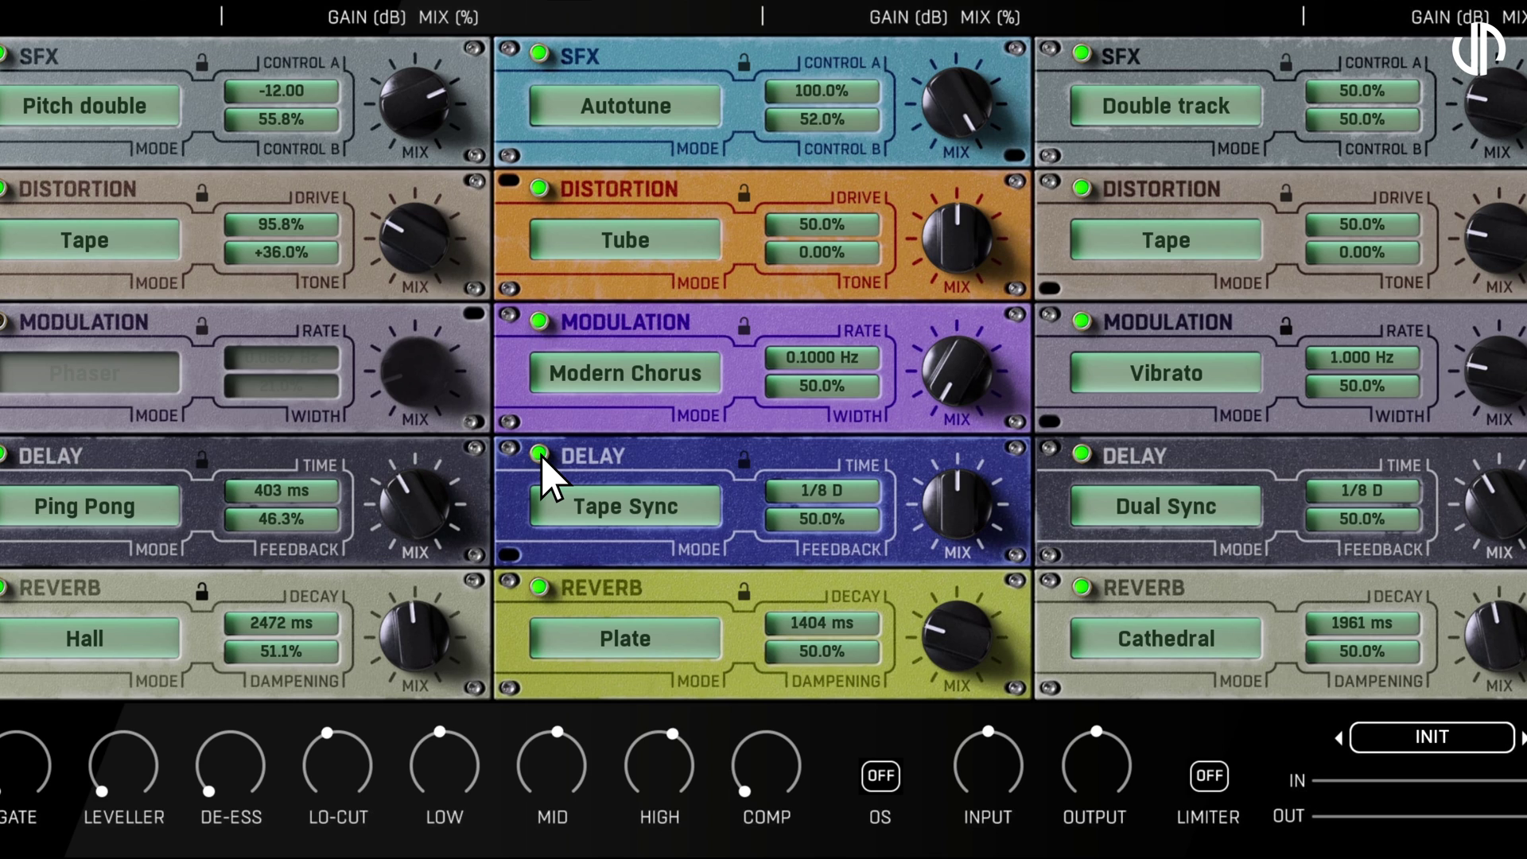
pyautogui.click(699, 513)
pyautogui.click(698, 509)
pyautogui.click(698, 520)
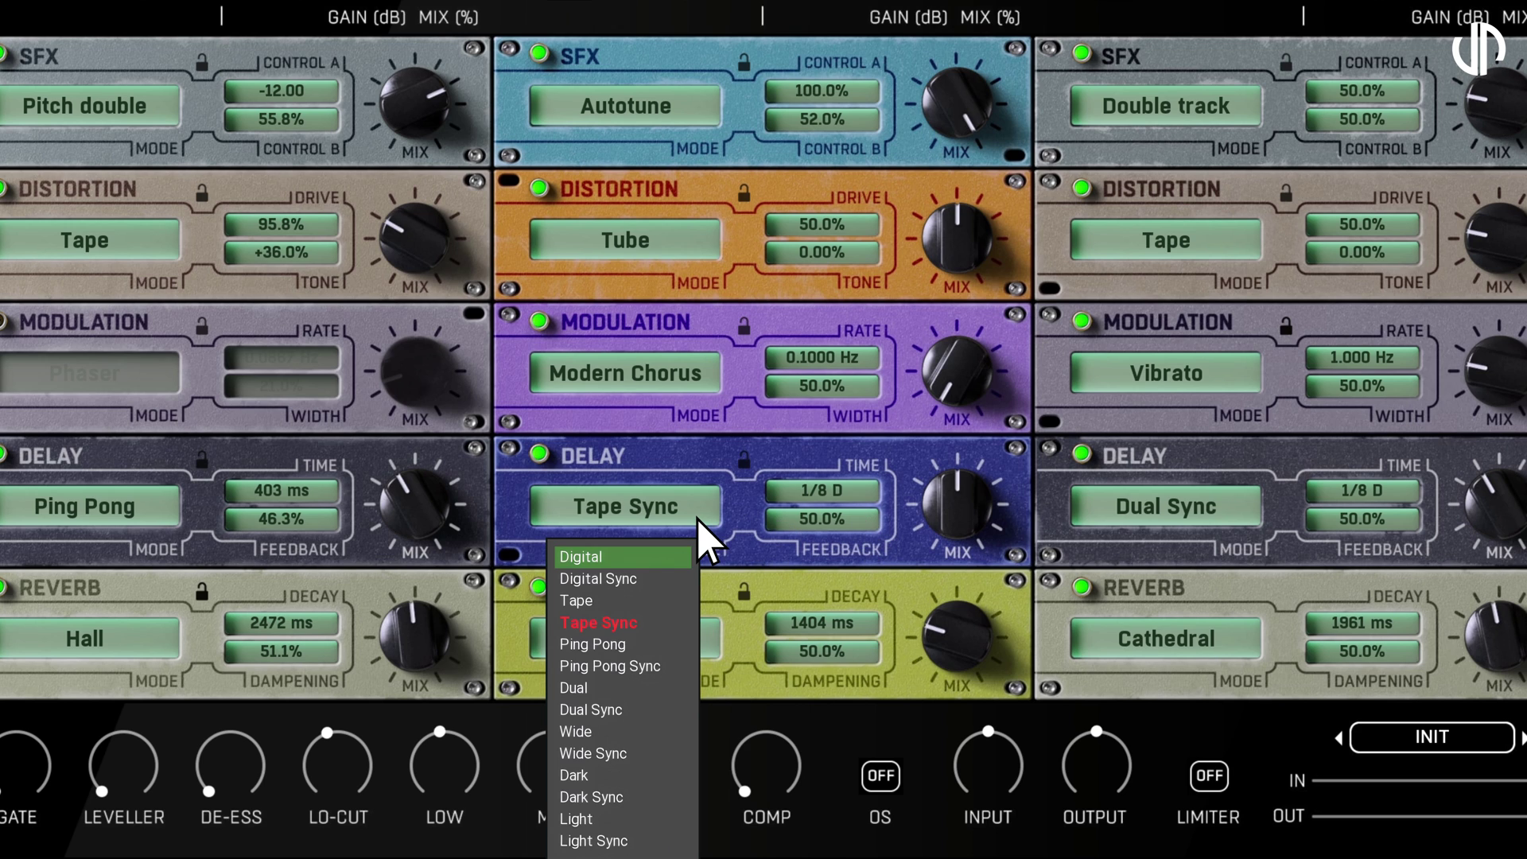
pyautogui.click(698, 521)
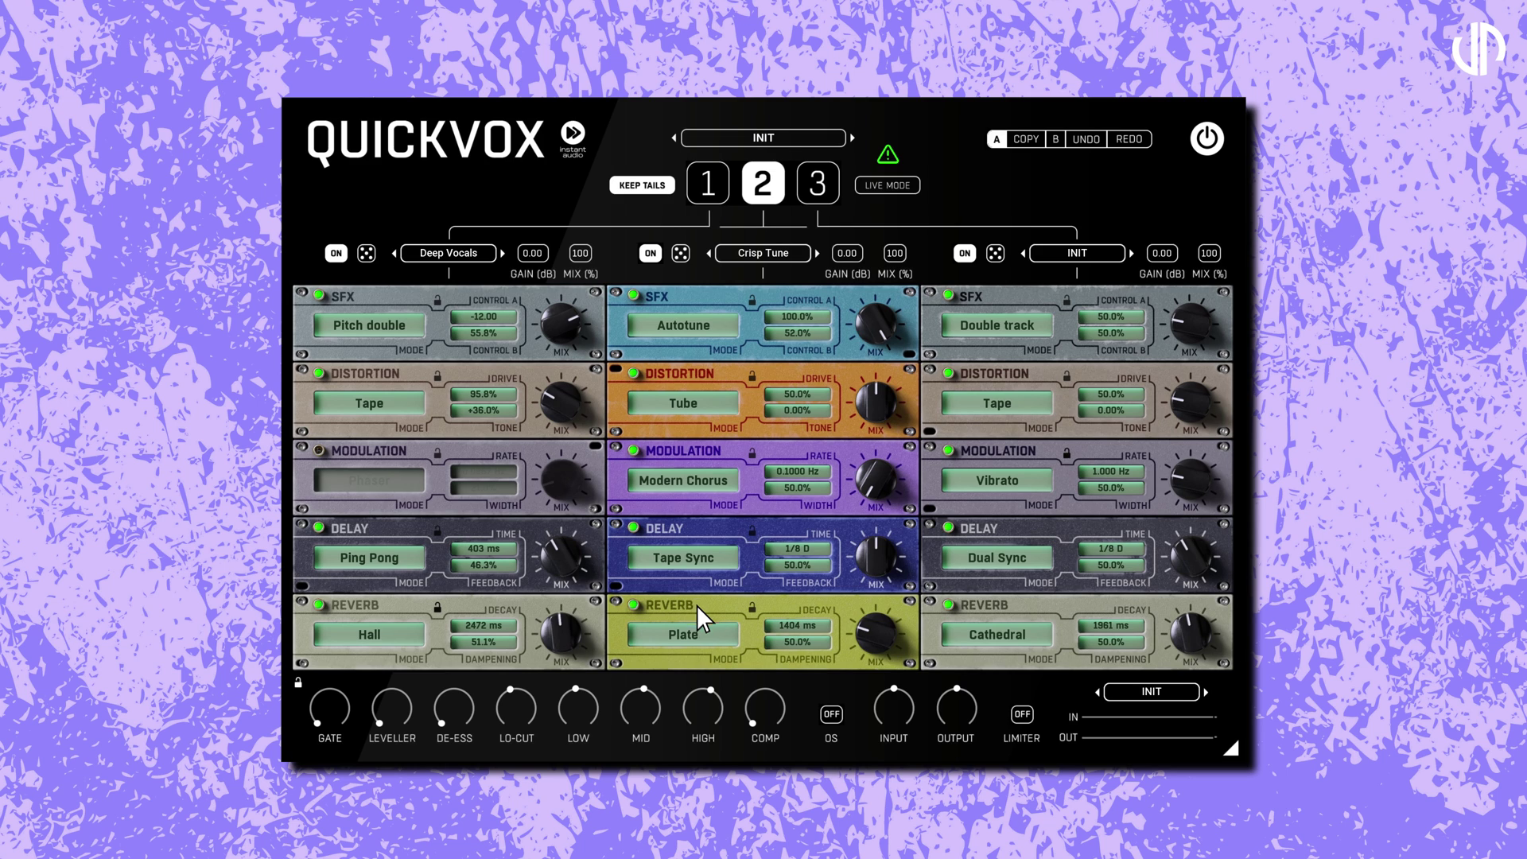
pyautogui.click(712, 635)
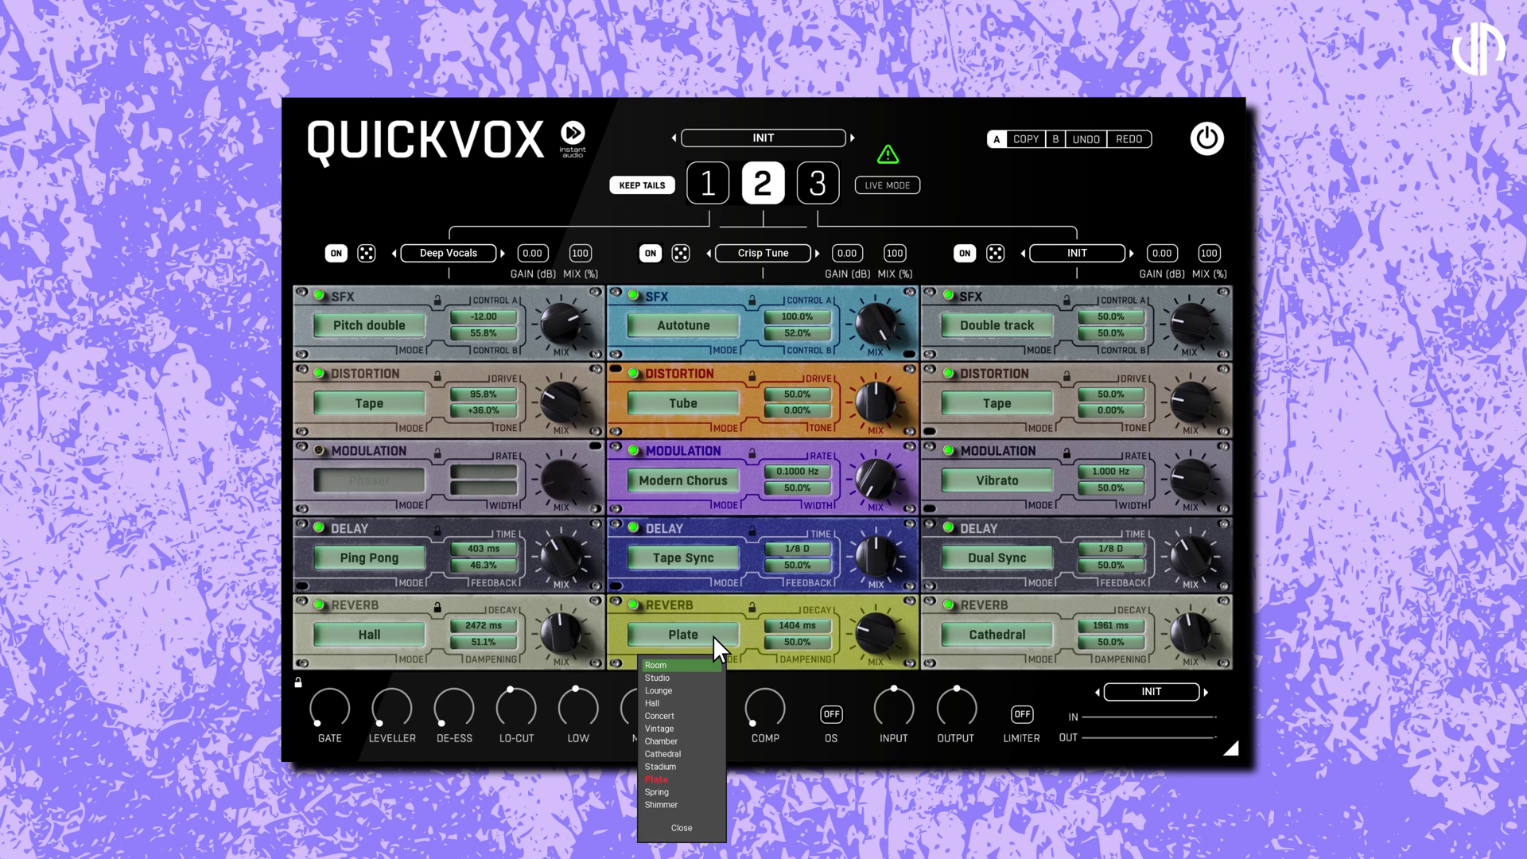
pyautogui.click(685, 828)
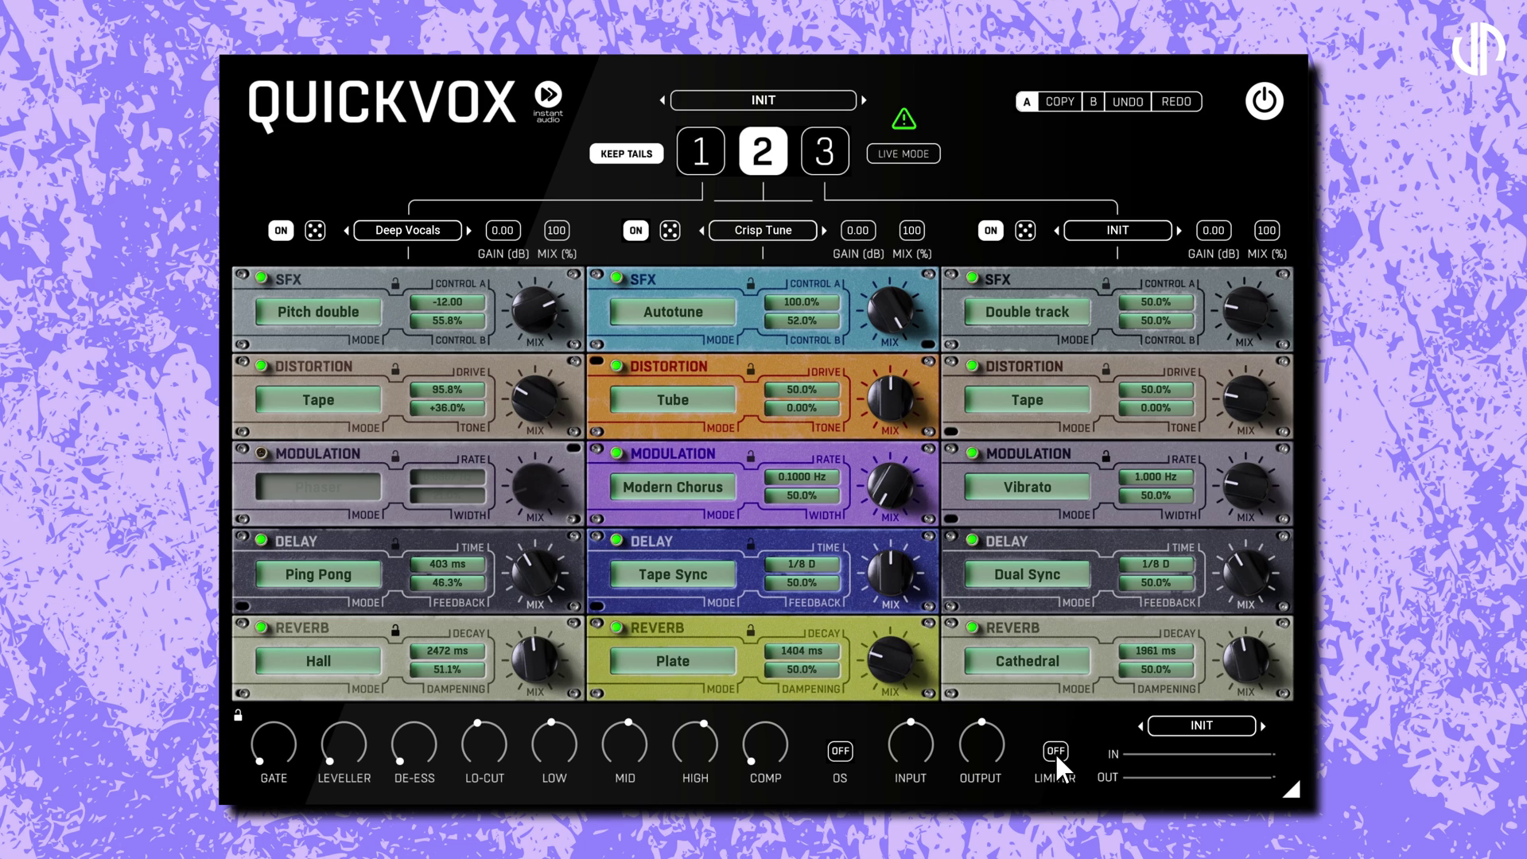
# - Browse and close the MIX presets, then bring chain 1 (Deep Vocals) up for editing
pyautogui.click(1230, 726)
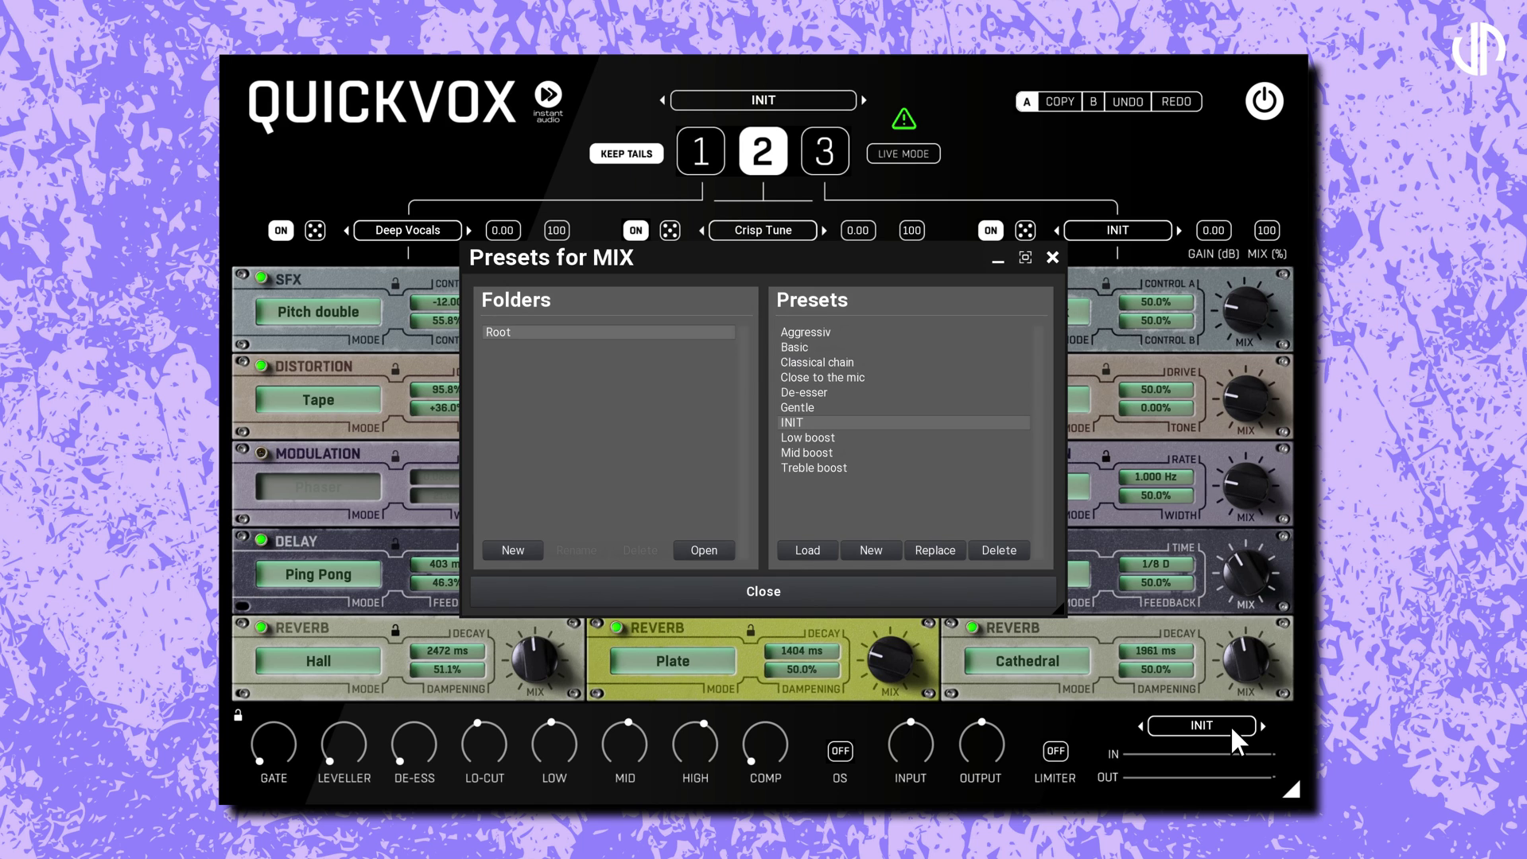
pyautogui.click(790, 590)
pyautogui.click(701, 154)
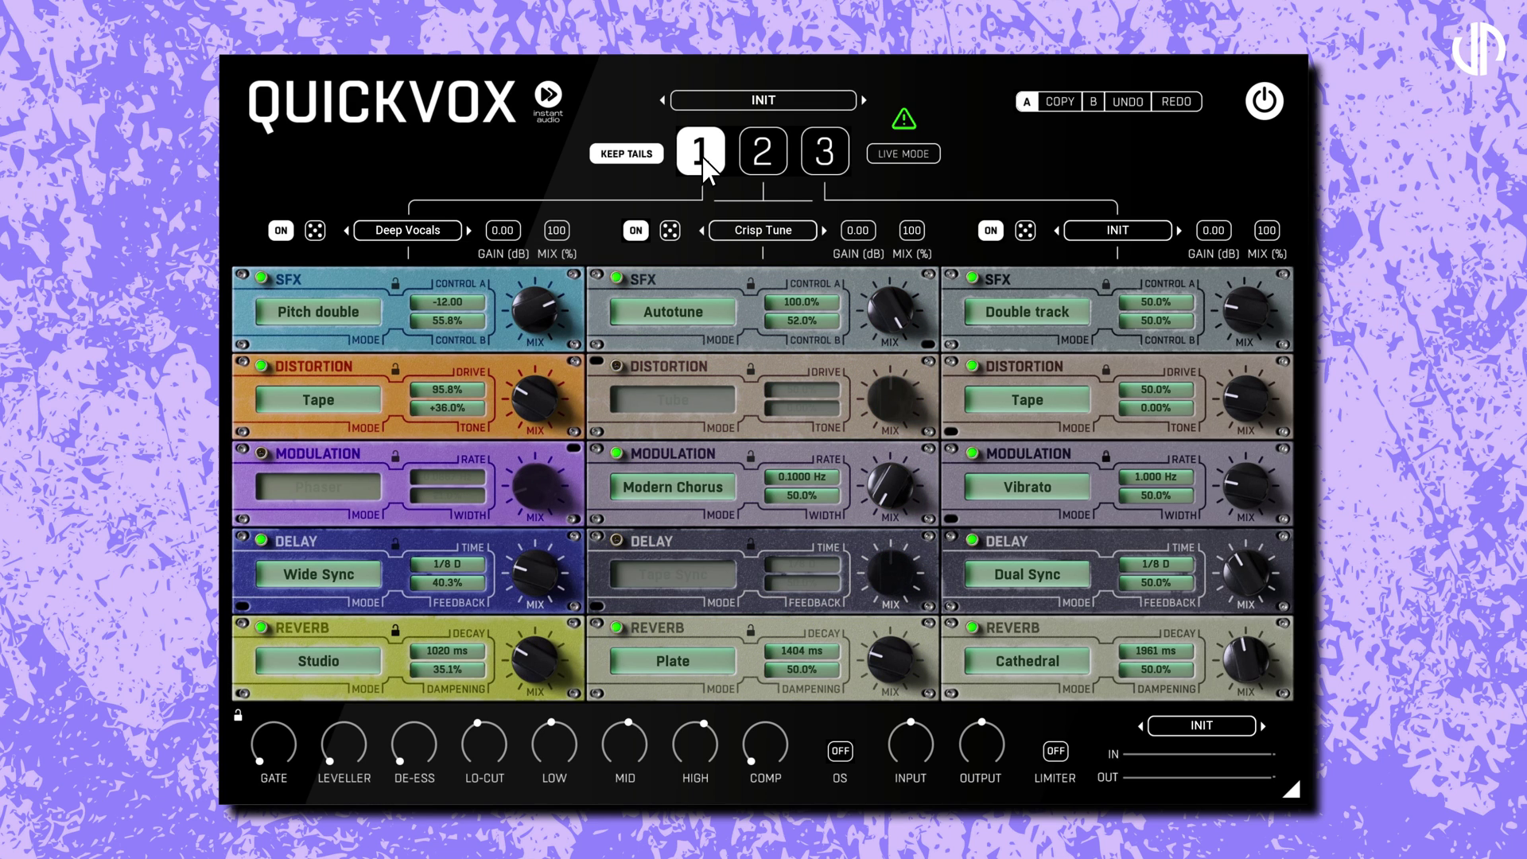
# - Lock the mix settings and cycle the full presets back round to INIT, chain 2 editable
pyautogui.click(237, 716)
pyautogui.click(863, 100)
pyautogui.click(863, 100)
pyautogui.click(863, 100)
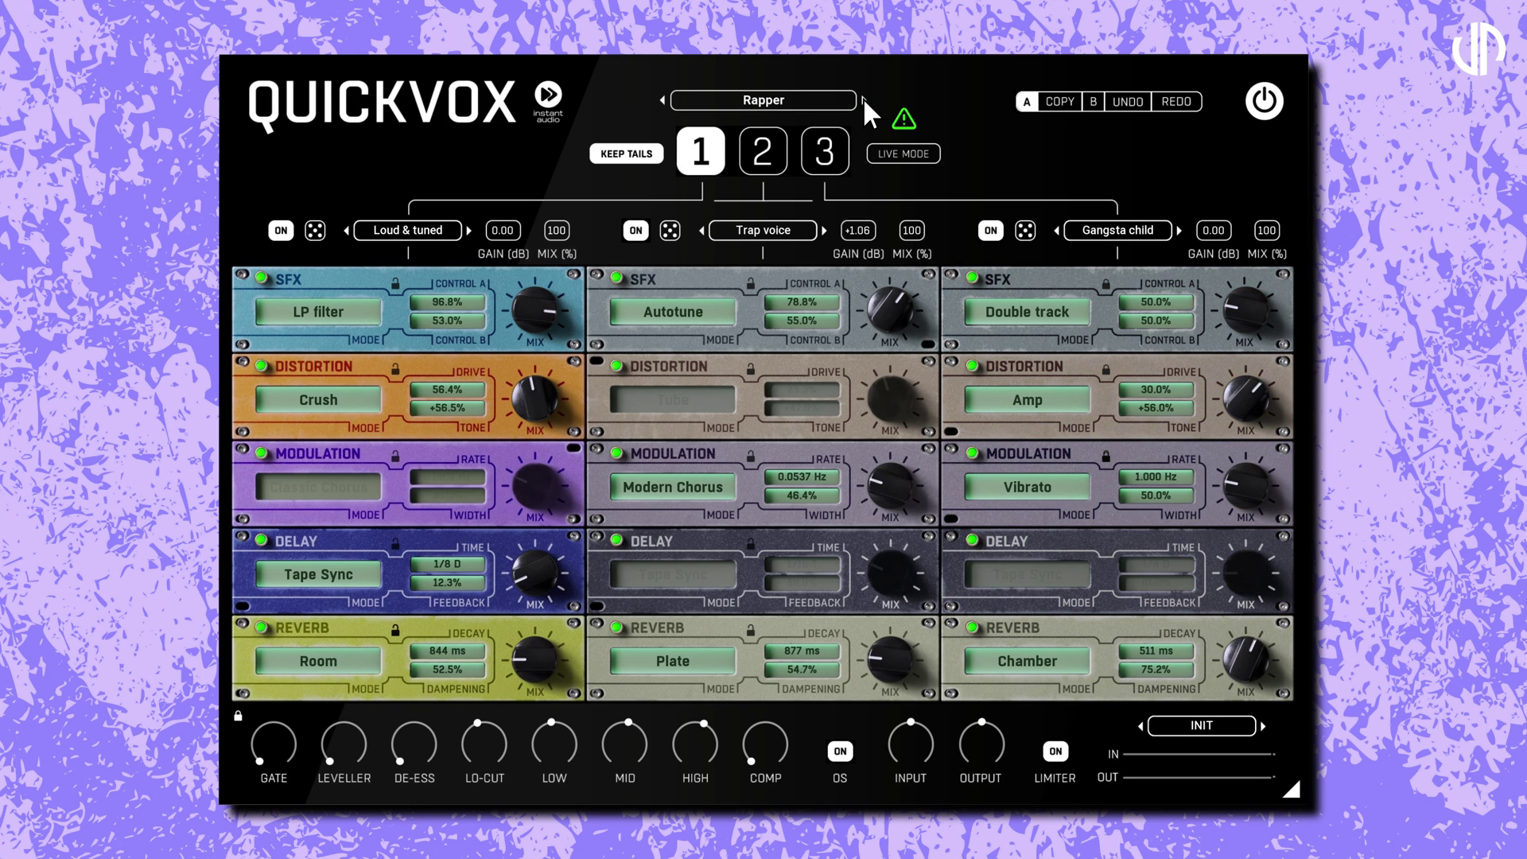
pyautogui.click(863, 101)
pyautogui.click(863, 100)
pyautogui.click(864, 100)
pyautogui.click(863, 100)
pyautogui.click(863, 100)
pyautogui.click(863, 99)
pyautogui.click(863, 99)
pyautogui.click(863, 99)
pyautogui.click(863, 99)
pyautogui.click(862, 99)
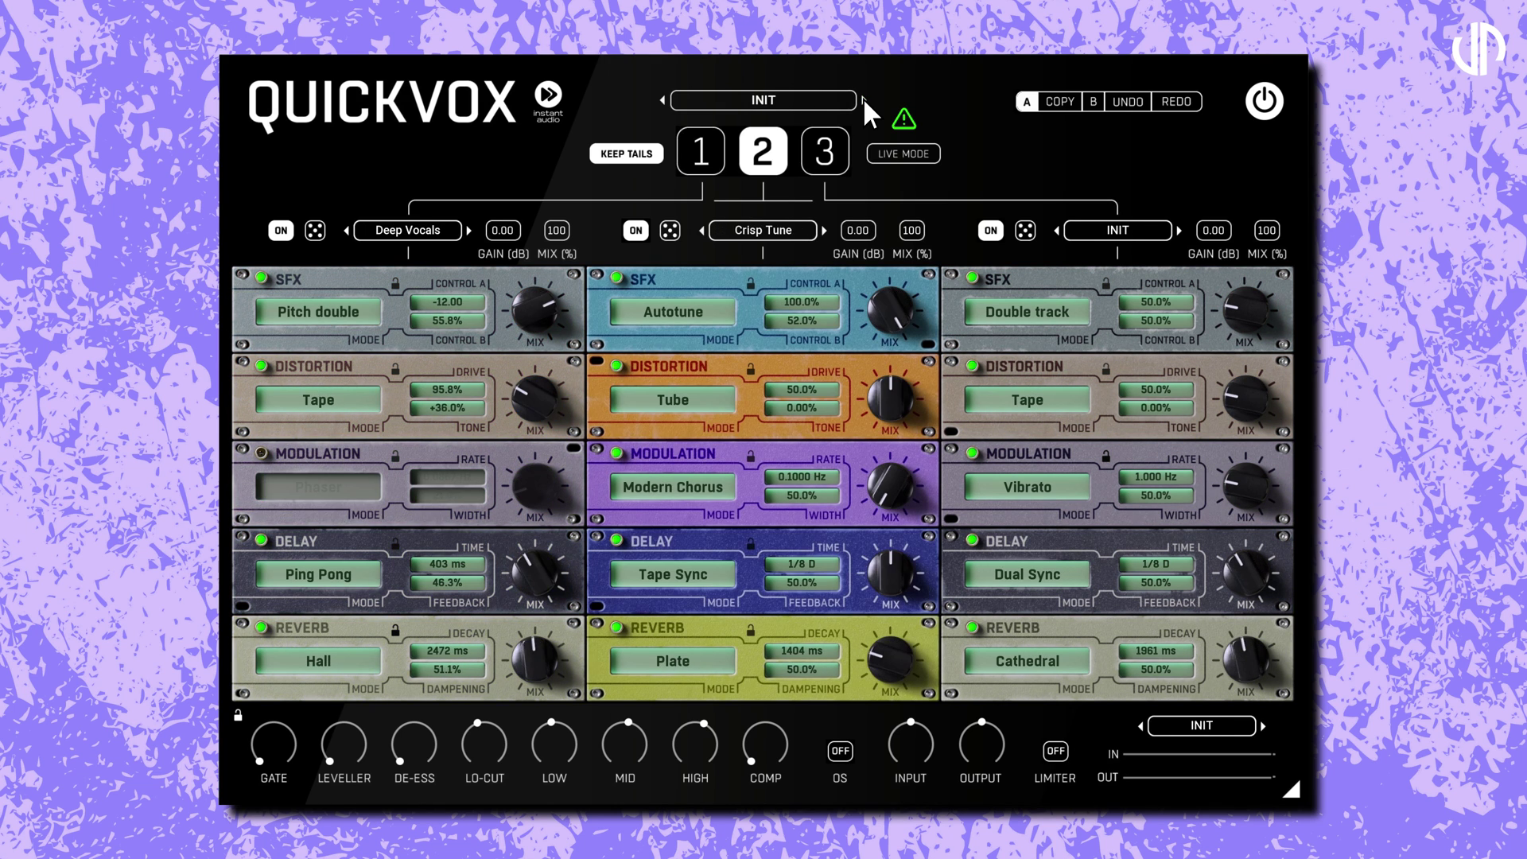